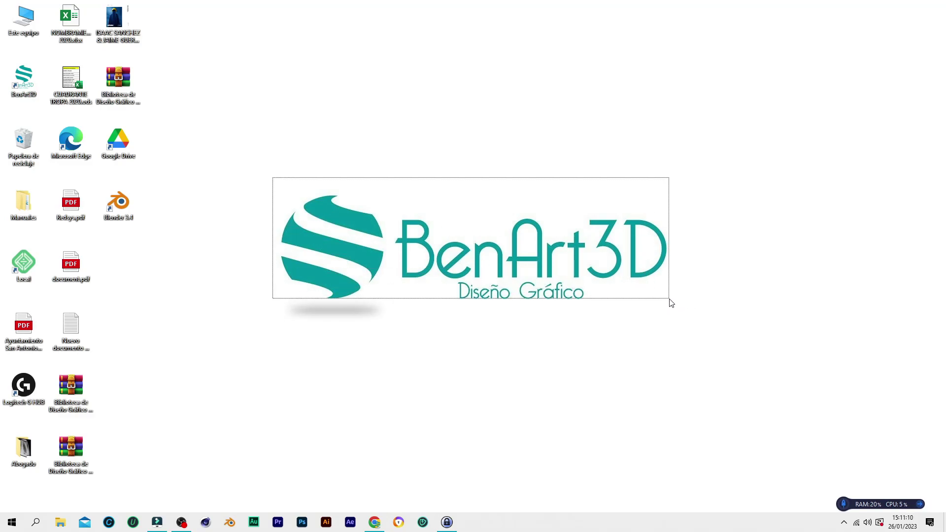
Bring up the Chrome window showing the INTELIGENCIA ARTIFICIAL Google Doc
left_click_drag(672, 305, 671, 304)
mouse_move(249, 178)
left_mouse_down()
mouse_move(629, 282)
mouse_move(671, 310)
left_mouse_up()
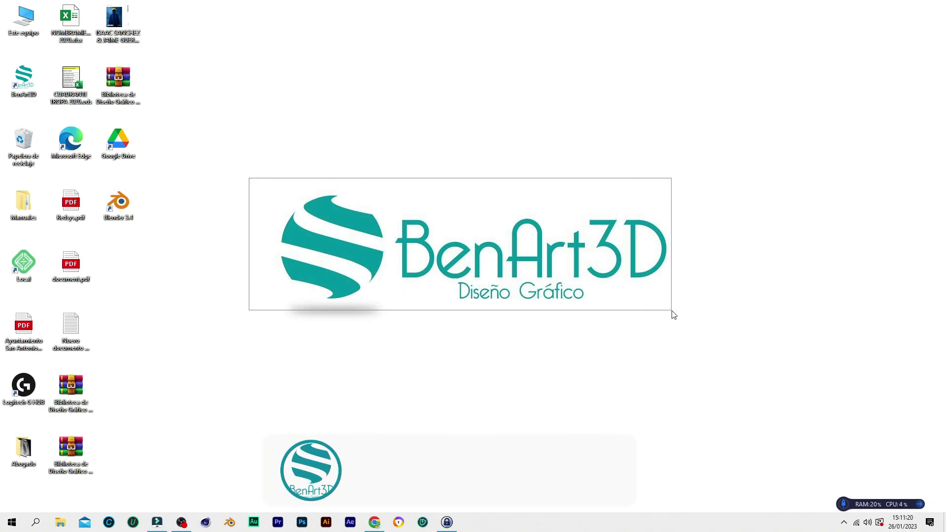
mouse_move(671, 310)
left_mouse_down()
mouse_move(279, 191)
mouse_move(283, 200)
left_mouse_up()
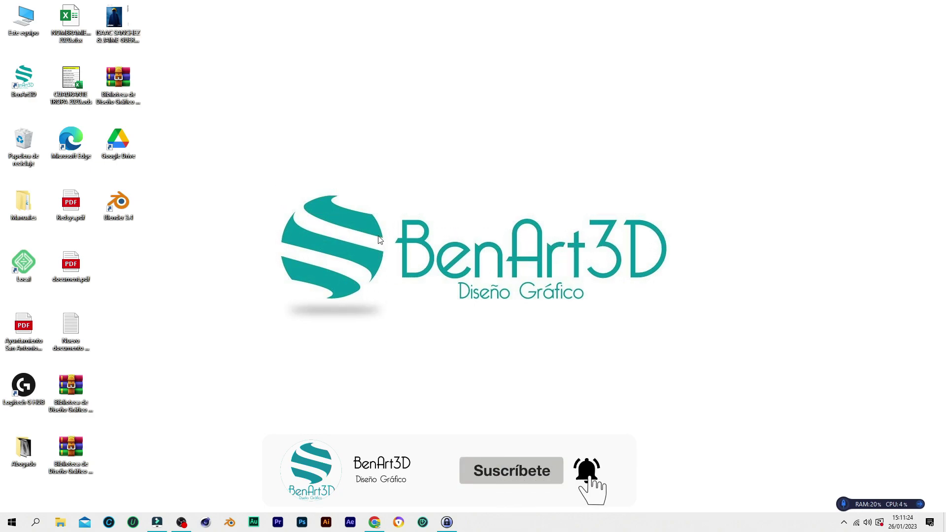
left_click(375, 522)
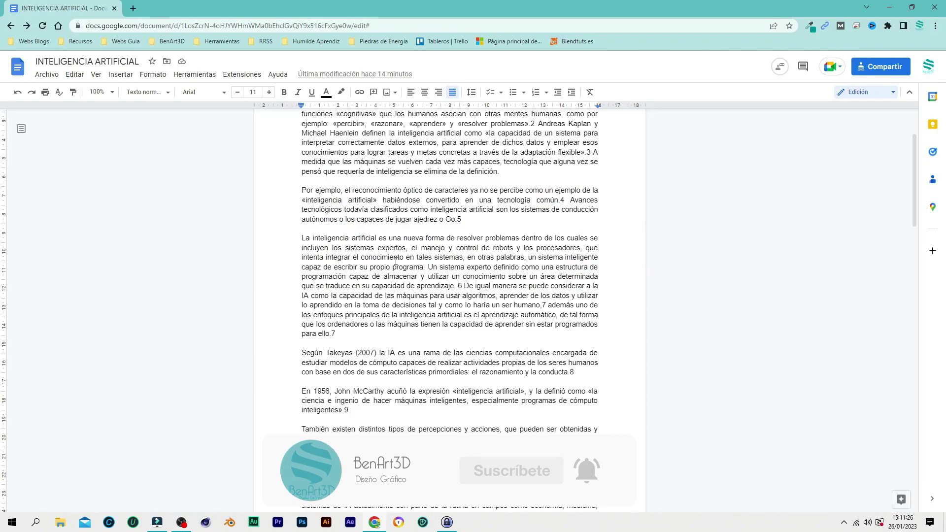
Run the Ortografía y gramática check, which reports the document as correct
scroll(395, 261, "up", 2)
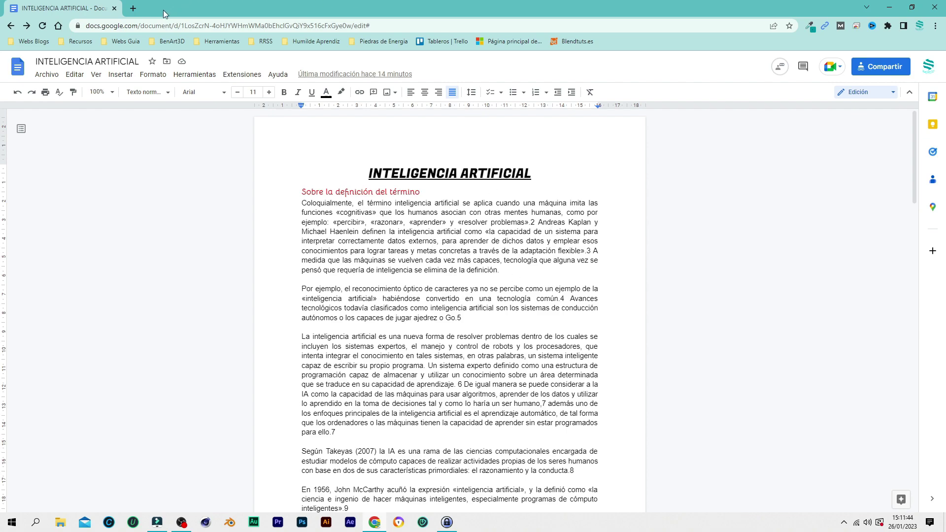
left_click(197, 74)
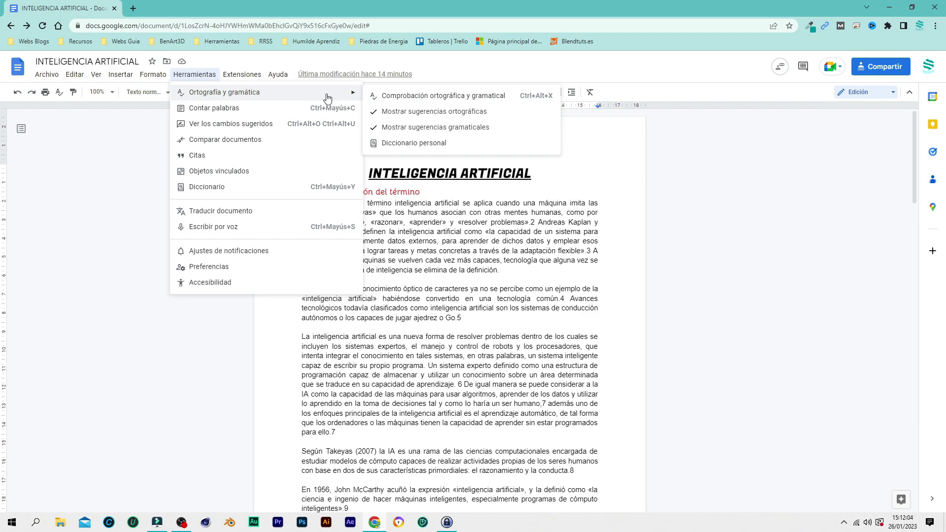
mouse_move(251, 92)
left_click(459, 103)
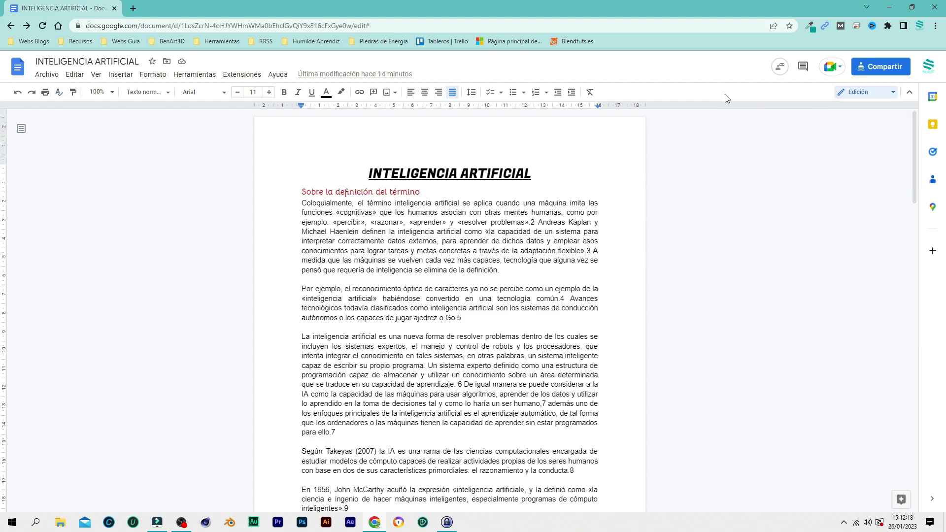
left_click(195, 74)
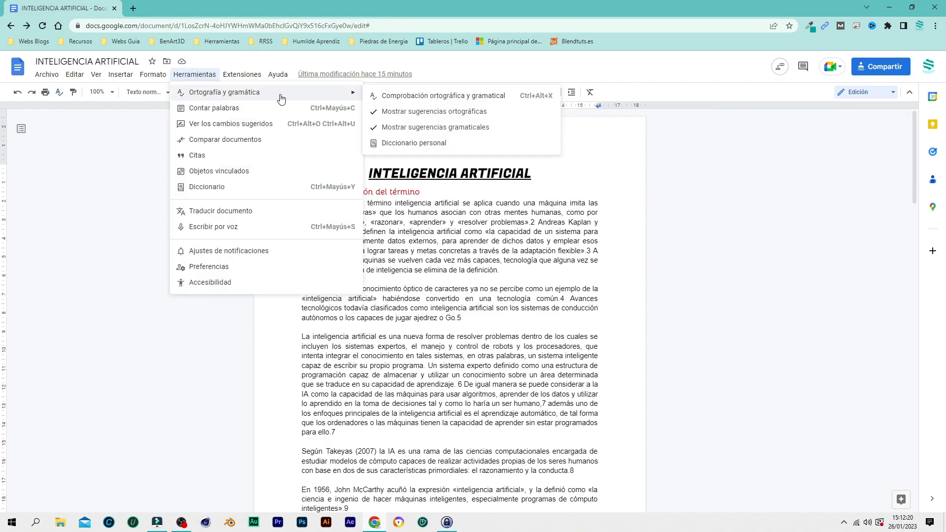
left_click(407, 94)
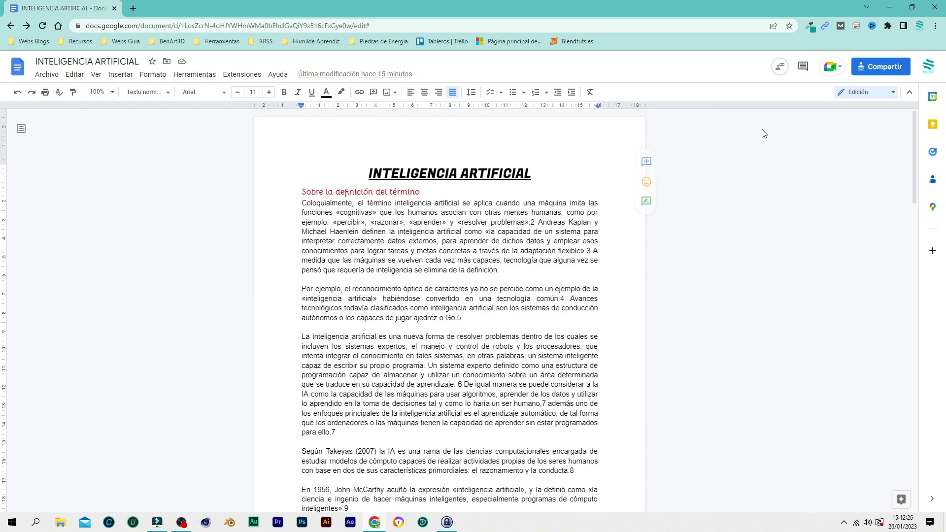
Delete the leading 'e' of 'ejemplo' in the second paragraph
scroll(533, 229, "down", 4)
scroll(534, 234, "up", 1)
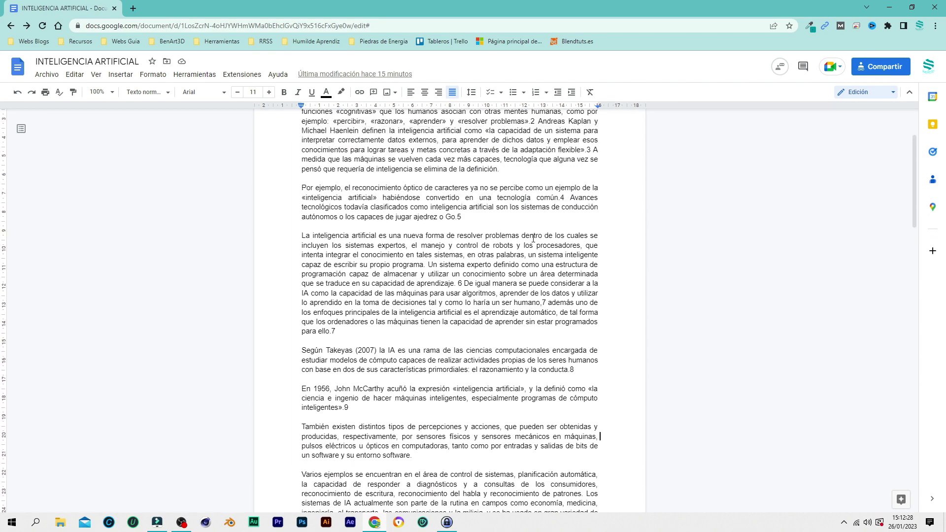
scroll(535, 236, "up", 2)
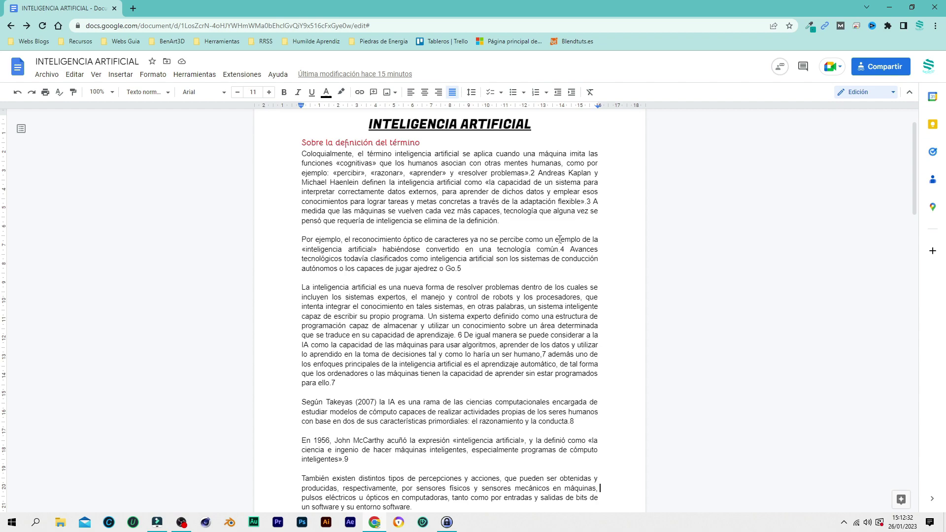
key("BackSpace")
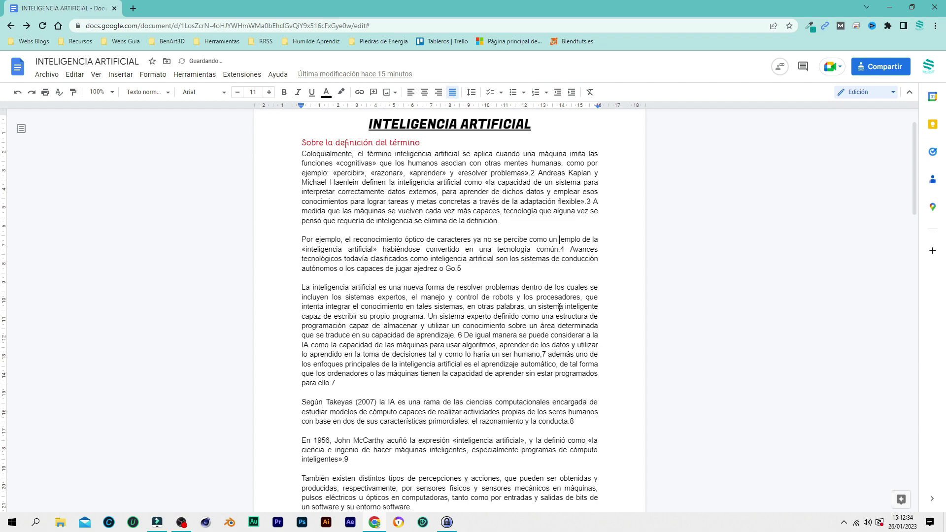
Misspell words as 'egemplo', 'aciones' and 'konsumidores'
type("e")
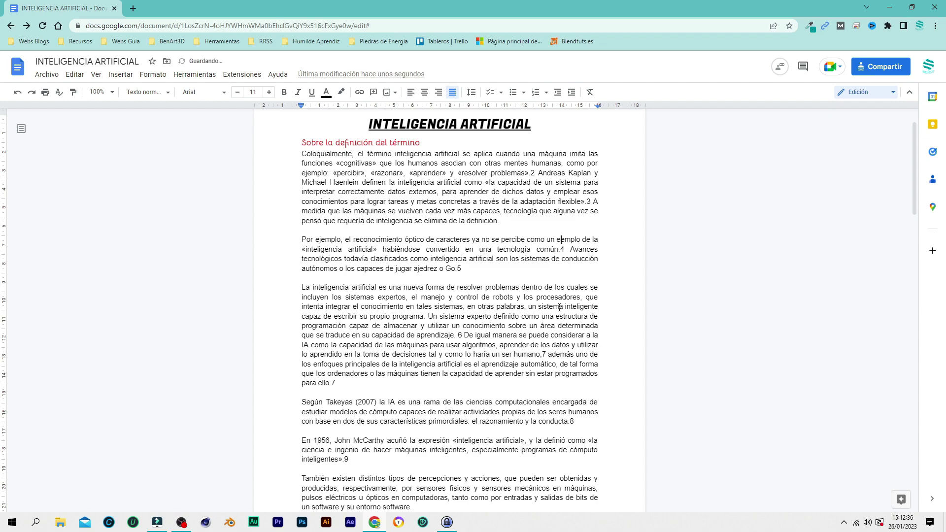
type("j")
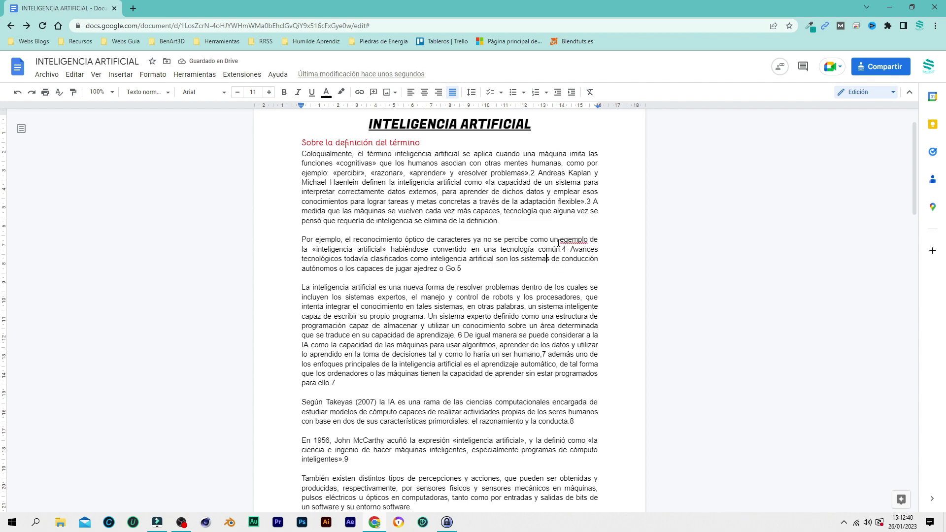
scroll(527, 246, "down", 4)
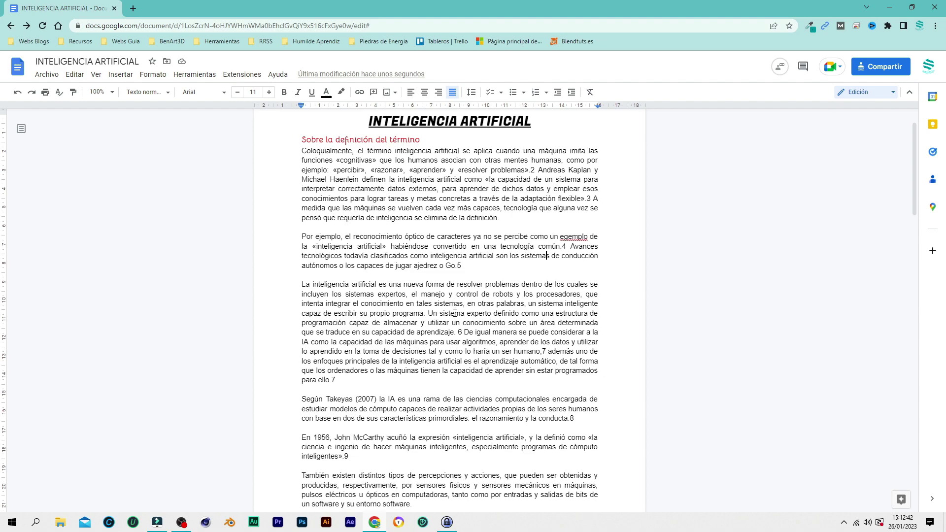
left_click(478, 281)
key("BackSpace")
left_click(480, 306)
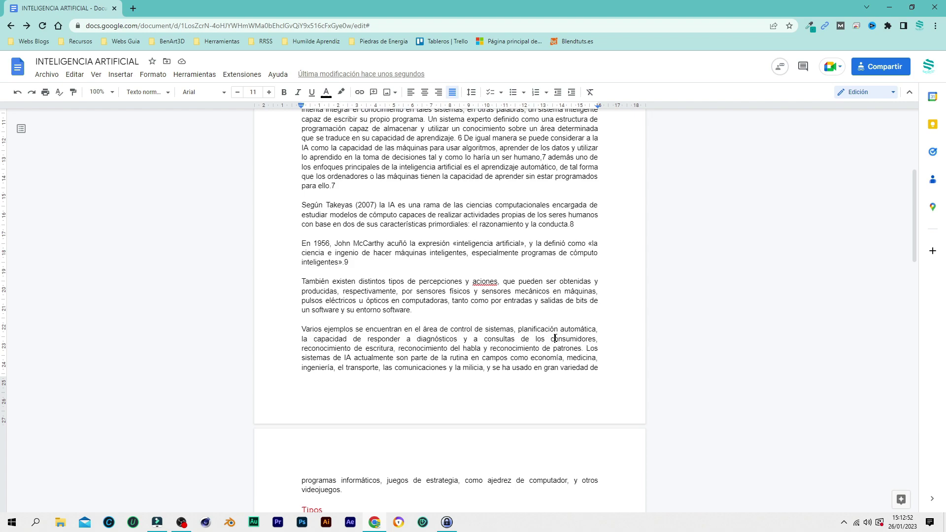
key("BackSpace")
type("k")
left_click(196, 75)
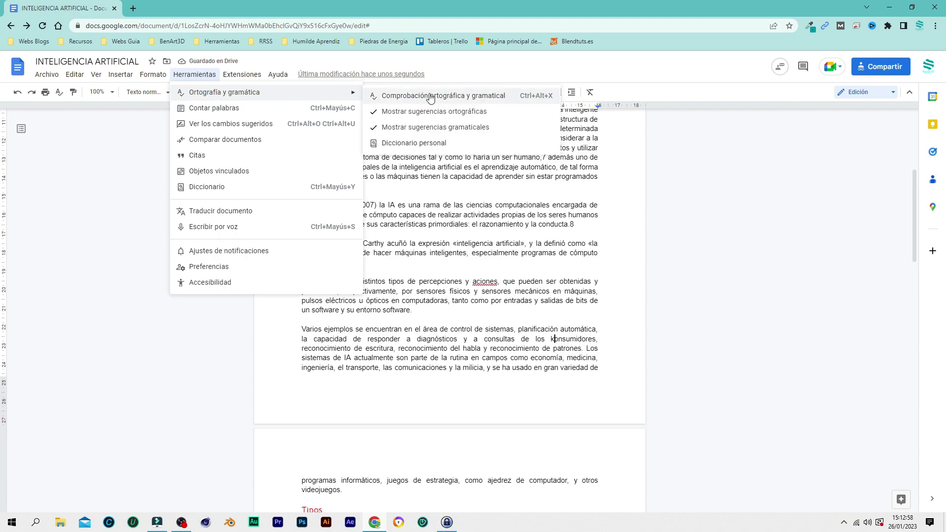
Accept the spelling suggestions consumidores, ejemplo and acciones
left_click(436, 94)
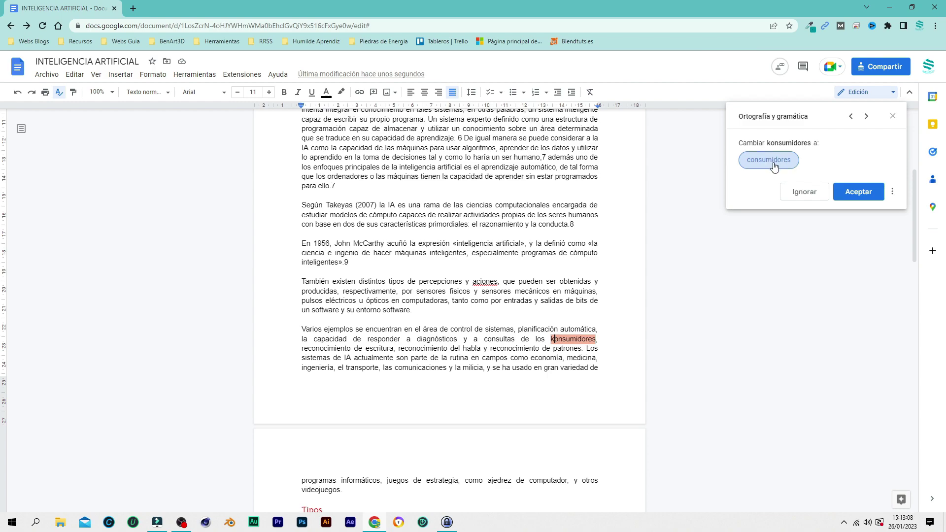
left_click(773, 166)
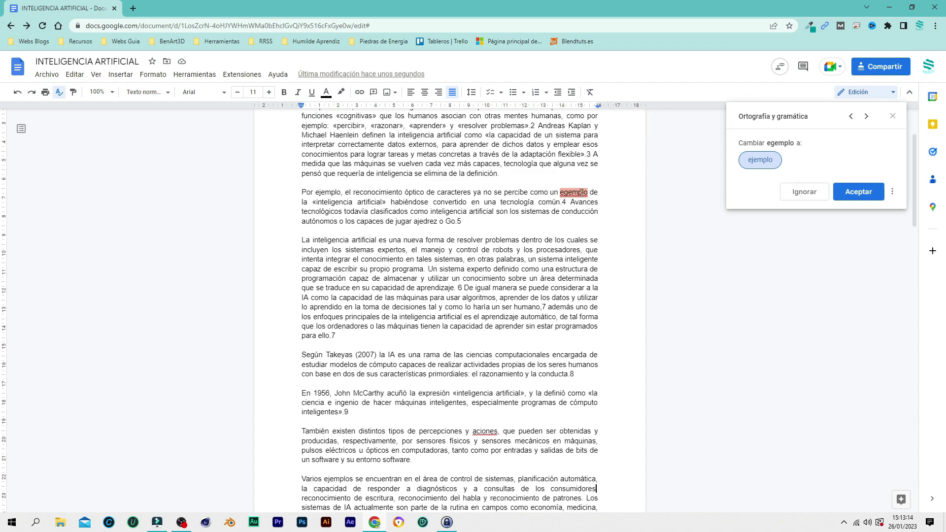
left_click(760, 161)
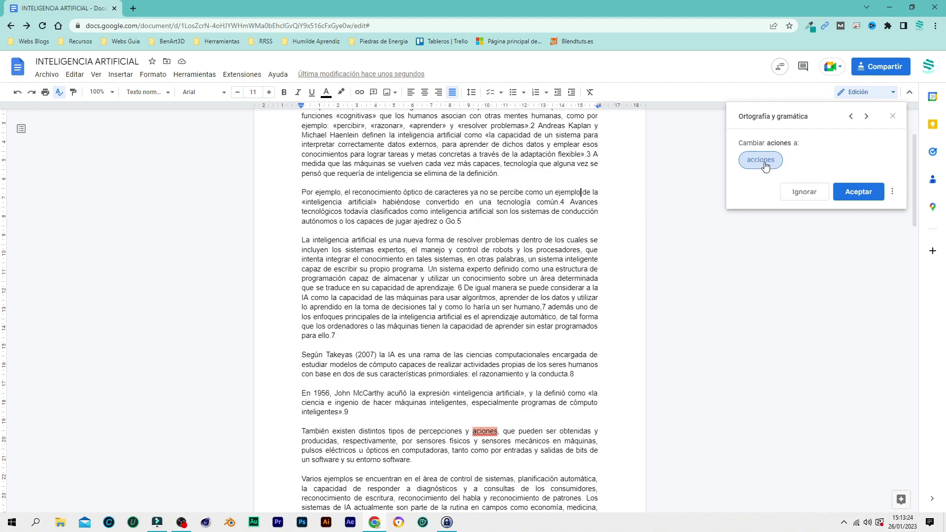
left_click(764, 166)
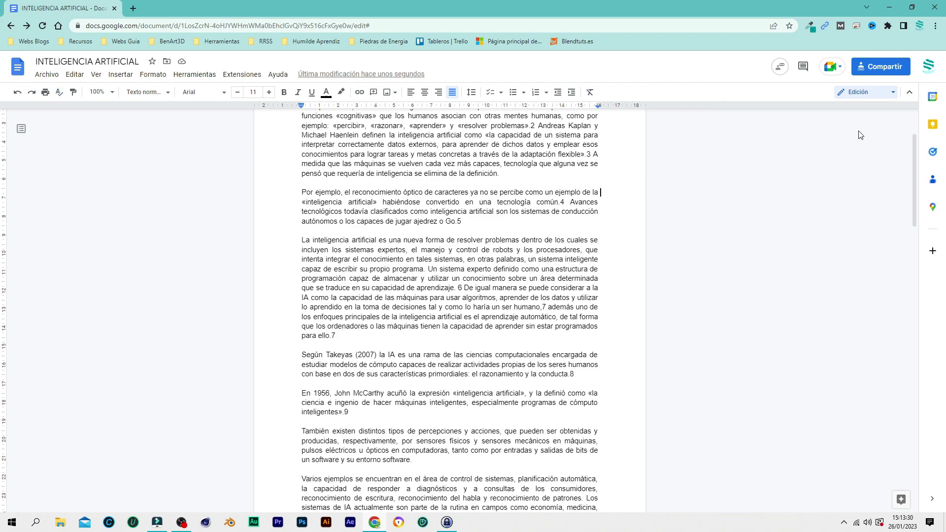
scroll(472, 268, "up", 2)
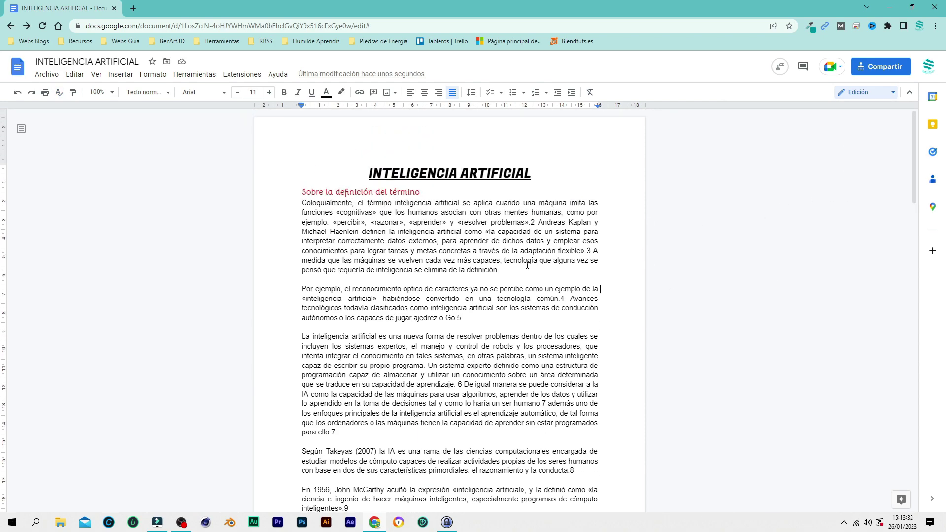
In Contar palabras (3 pages, 895 words), enable 'Mostrar recuento de palabras al escribir'
scroll(527, 265, "down", 8)
scroll(525, 266, "down", 9)
scroll(519, 269, "up", 9)
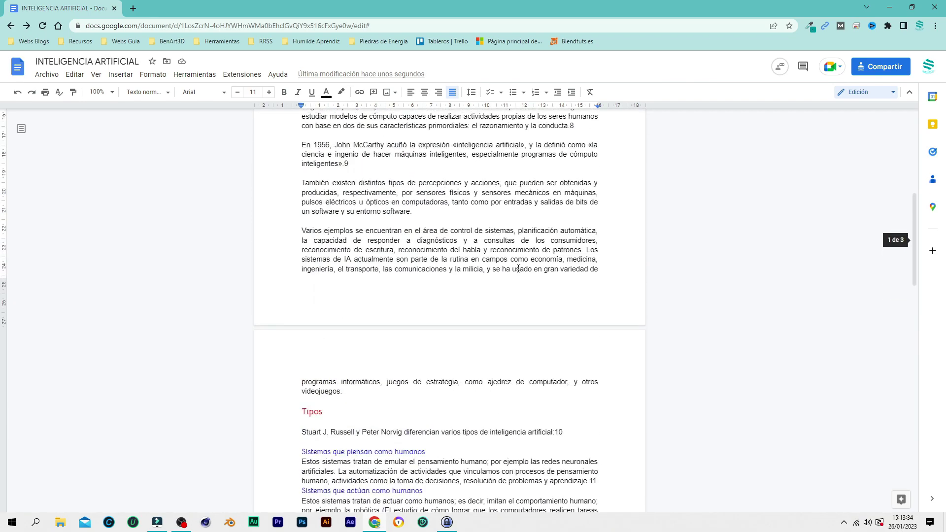
scroll(518, 269, "up", 7)
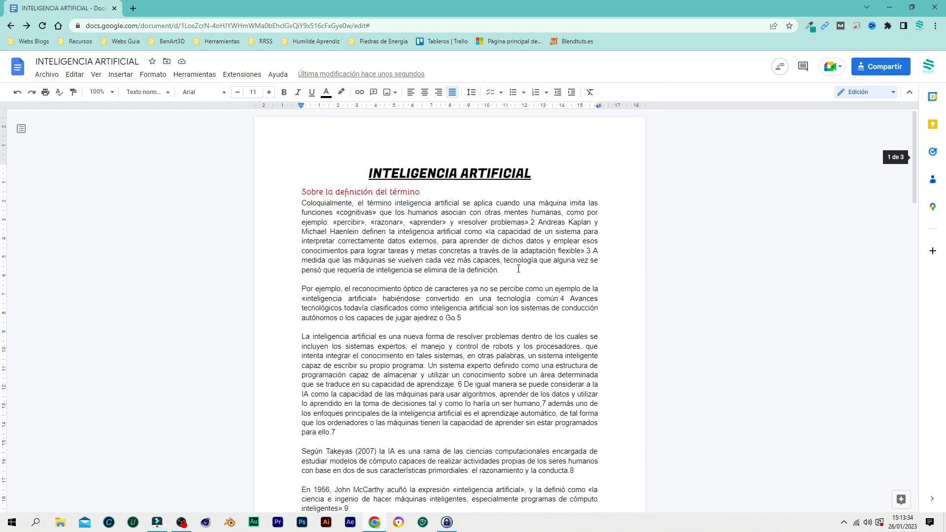
left_click(187, 79)
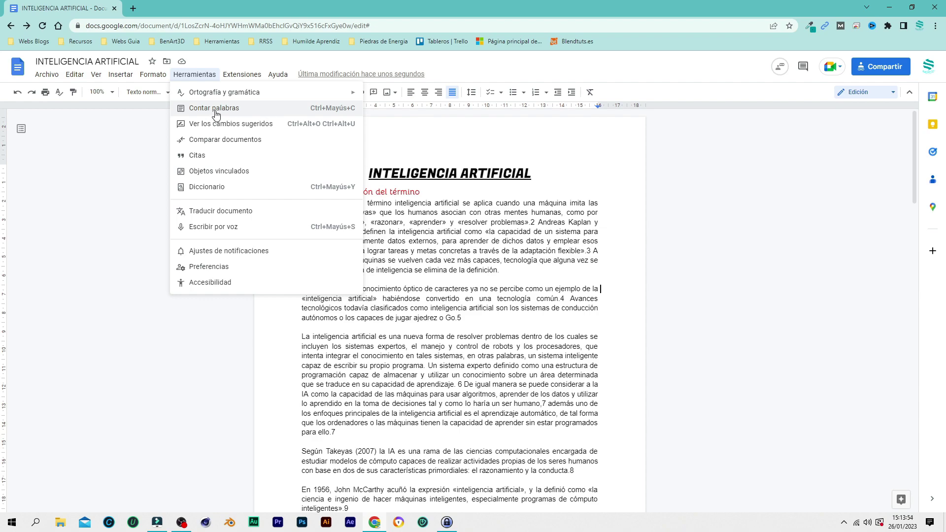
left_click(228, 110)
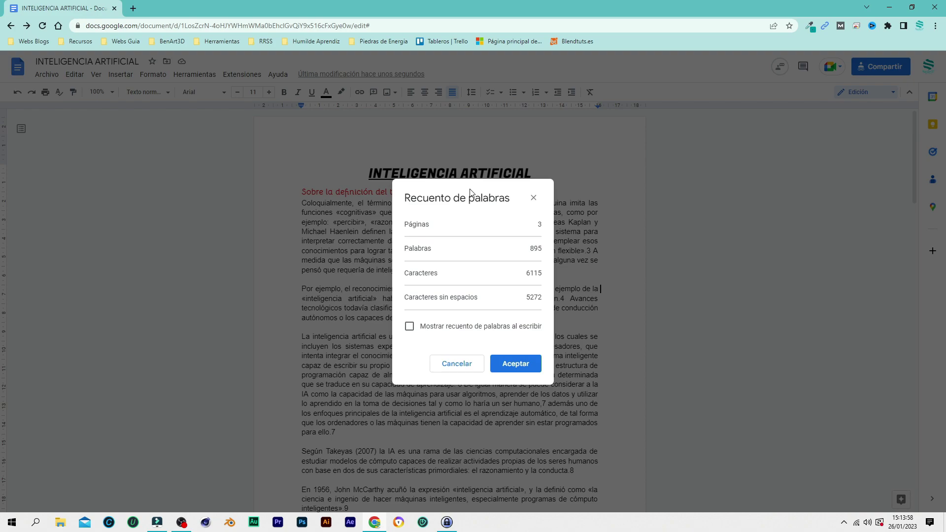
left_click_drag(472, 192, 479, 156)
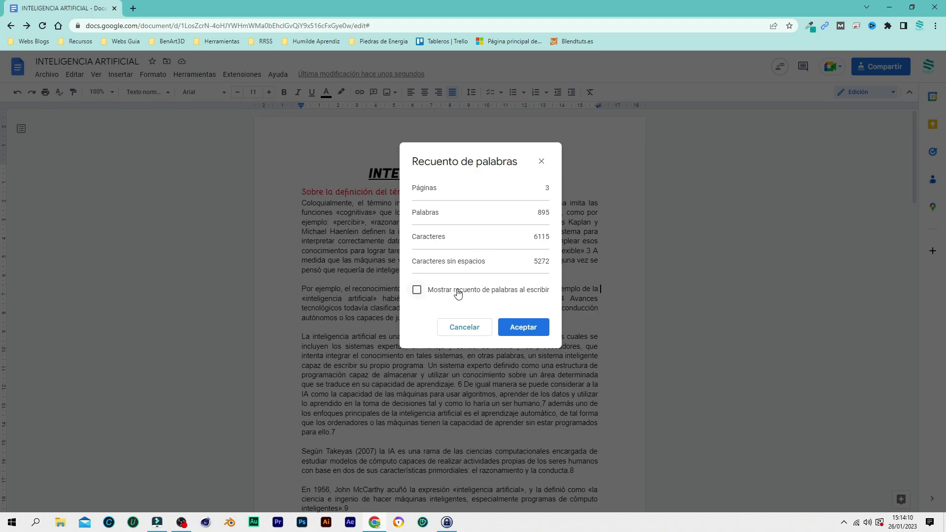
left_click(416, 290)
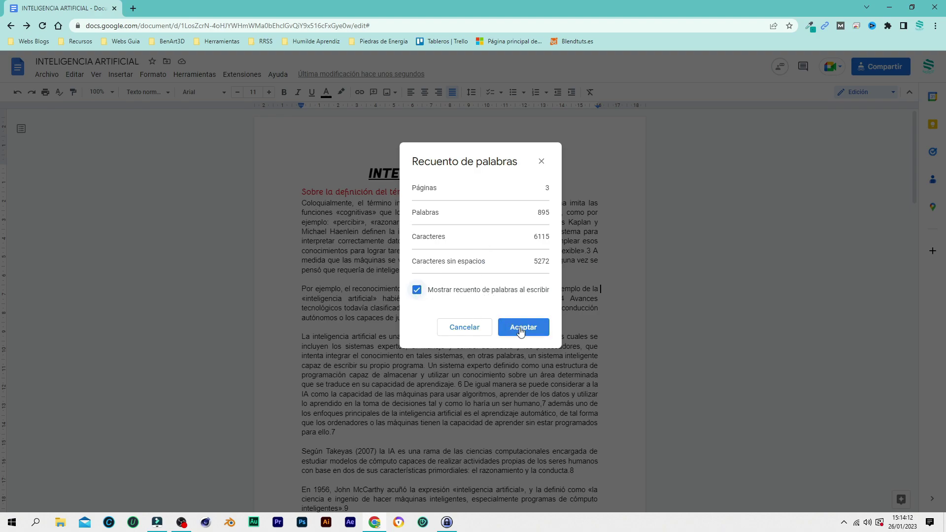
left_click(523, 328)
scroll(535, 309, "down", 7)
scroll(534, 309, "down", 10)
scroll(484, 272, "down", 10)
Type 'y con' at the end of the last line and expand the running word-count statistics
left_click(499, 249)
type("y ")
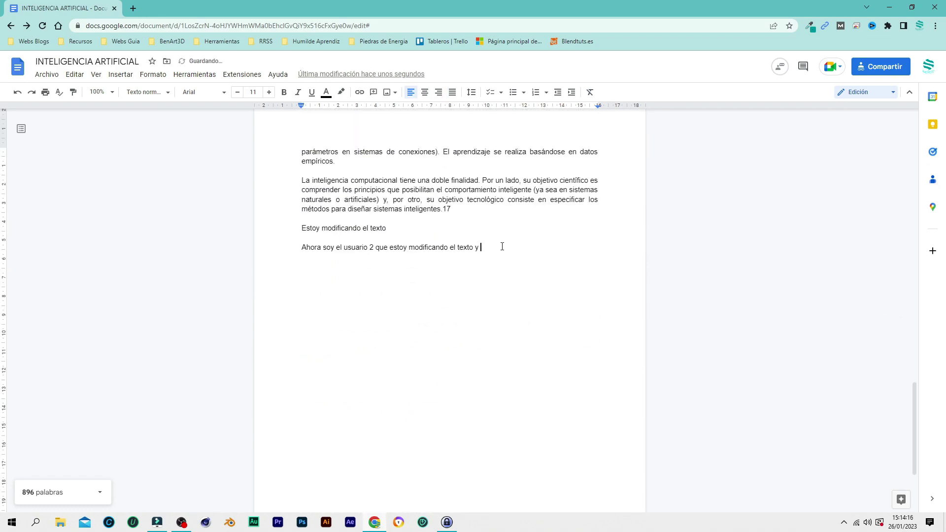
type("con")
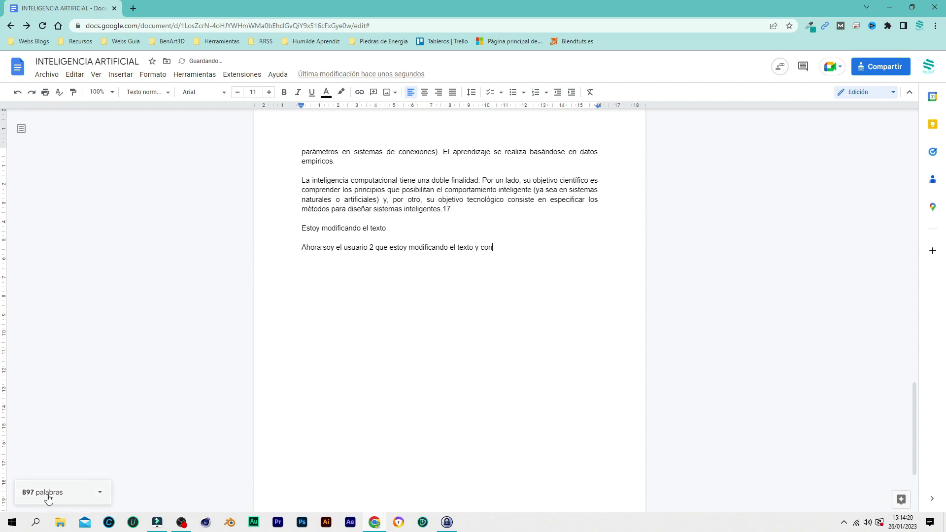
left_click(100, 493)
left_click(100, 493)
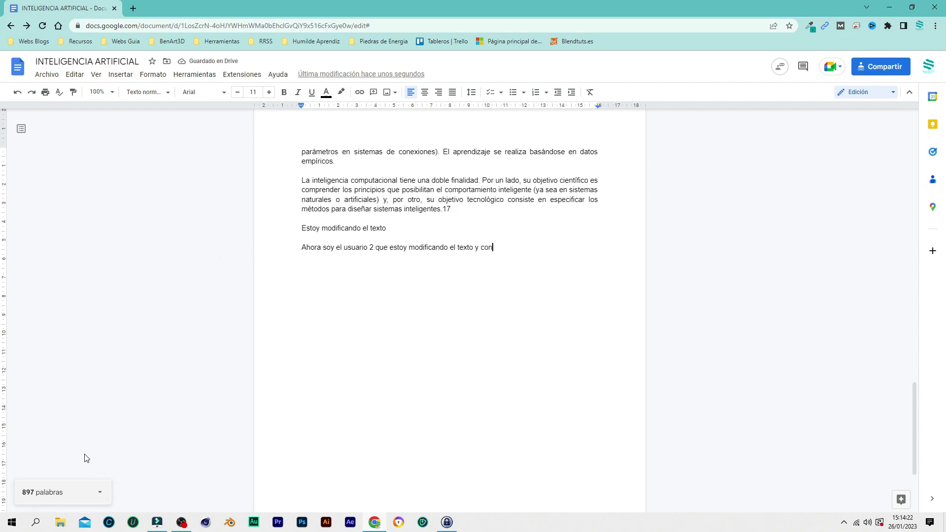
left_click(53, 500)
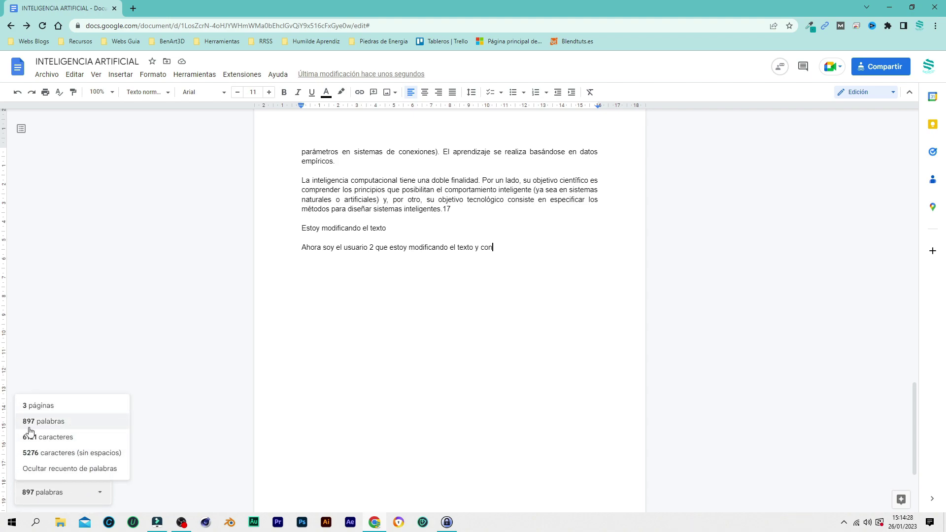
left_click(462, 285)
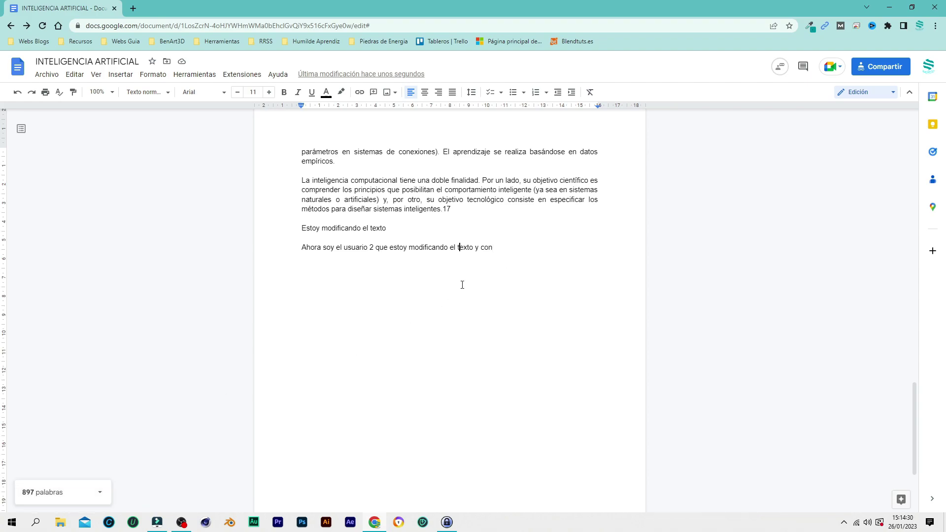
Review the Contar palabras summary (3 pages, 897 words, 6121 characters), then open Traducir documento
left_click(212, 75)
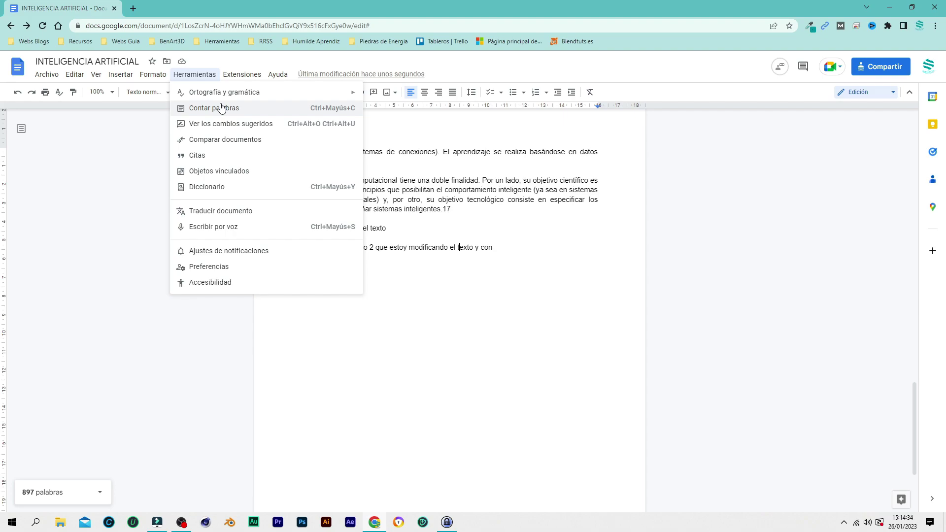
left_click(221, 107)
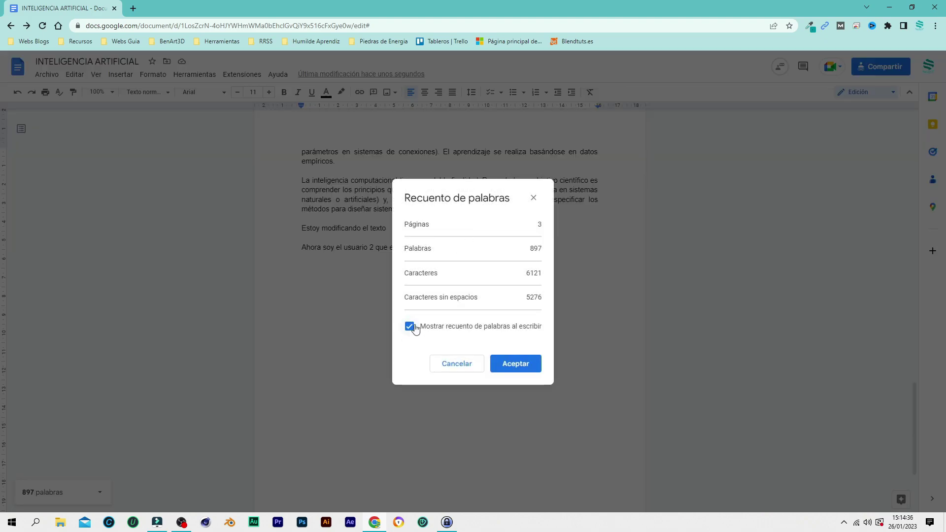
left_click(516, 364)
scroll(434, 309, "up", 4)
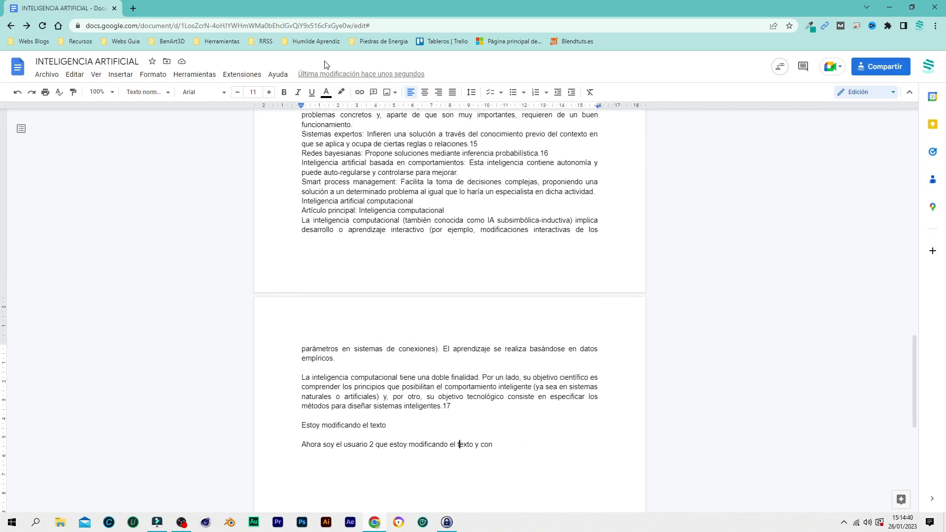
left_click(195, 75)
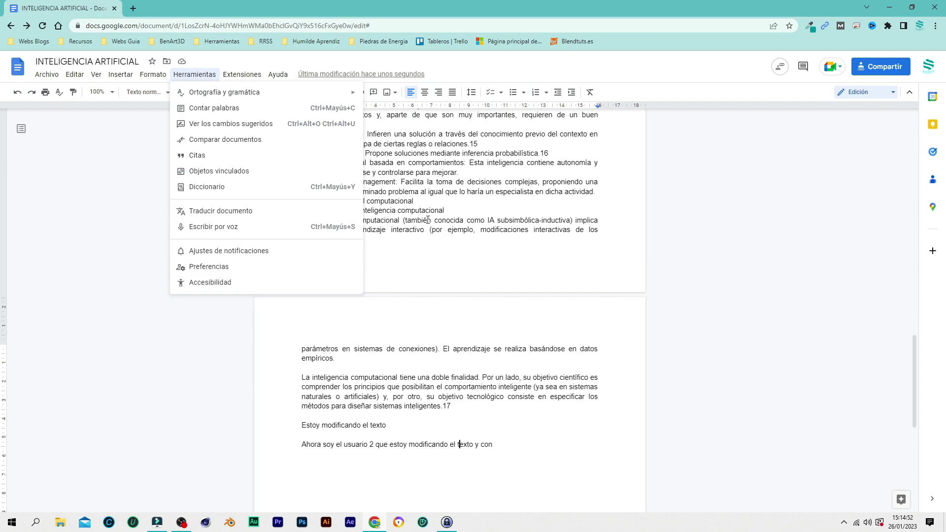
left_click(263, 218)
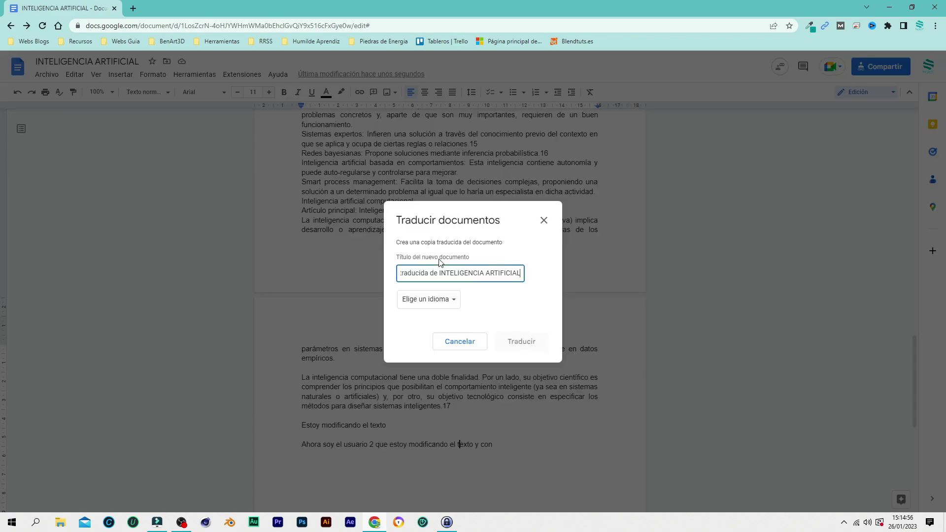
Translate to Inglés as a copy titled 'Copia traducida de INTELIGENCIA ARTIFICIAL'
left_click_drag(420, 271, 369, 274)
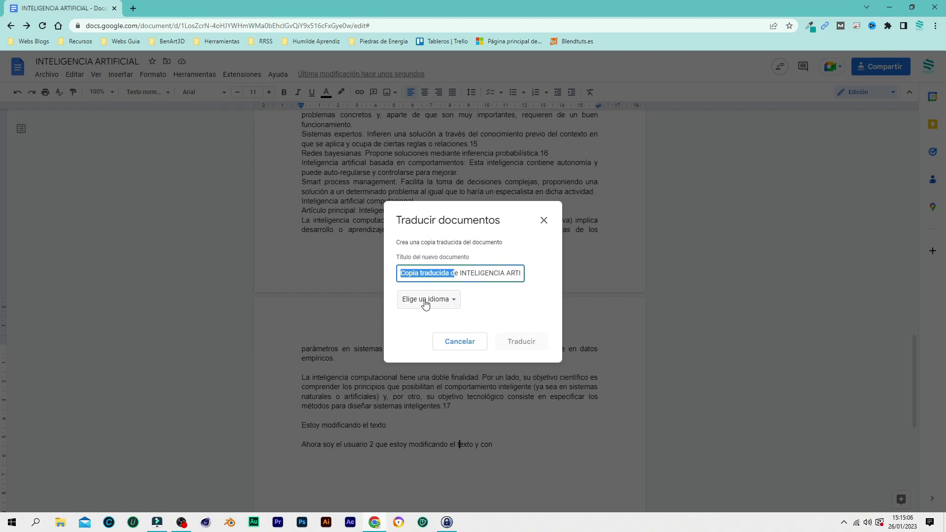
left_click(454, 301)
scroll(443, 346, "down", 1)
scroll(443, 360, "down", 2)
scroll(440, 371, "down", 2)
scroll(440, 371, "down", 2)
scroll(440, 372, "down", 1)
scroll(440, 372, "down", 1)
scroll(446, 353, "down", 1)
scroll(448, 354, "down", 1)
scroll(447, 354, "down", 1)
scroll(448, 355, "down", 2)
scroll(440, 362, "down", 1)
left_click(436, 365)
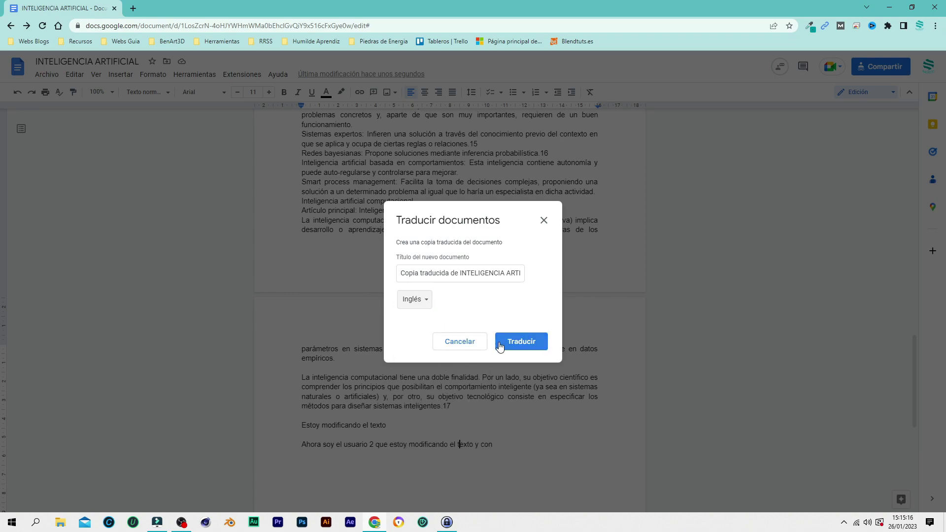
left_click(520, 345)
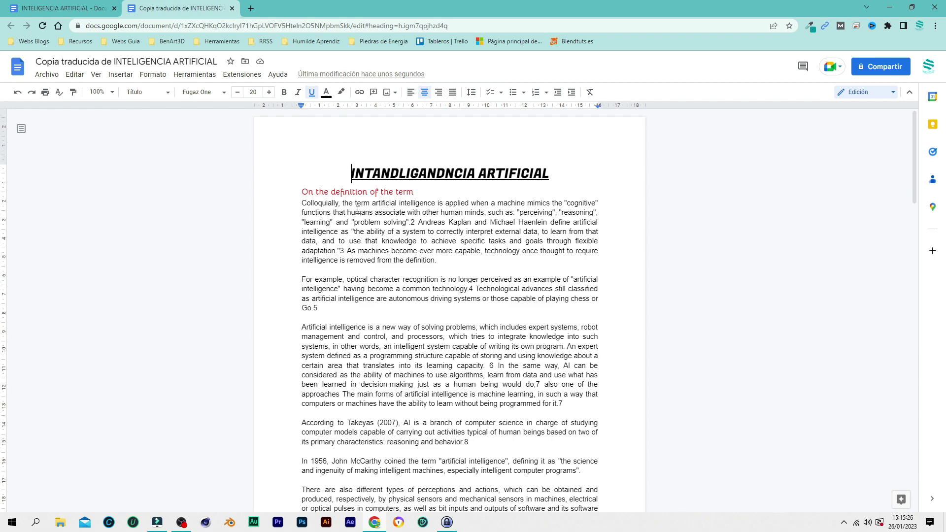
Compare the English translated copy with the original Spanish document
scroll(367, 207, "down", 3)
scroll(370, 243, "down", 1)
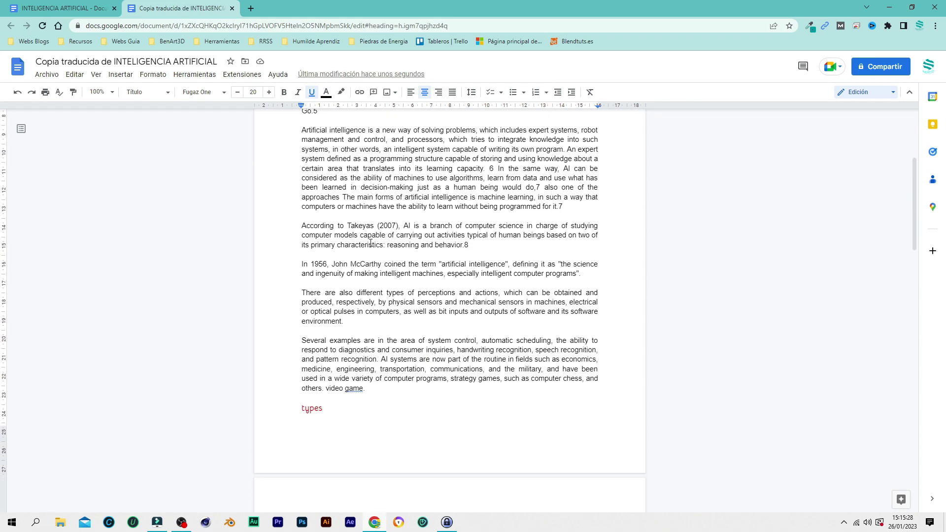
scroll(370, 243, "down", 2)
scroll(392, 215, "down", 3)
scroll(392, 215, "up", 2)
scroll(392, 215, "up", 7)
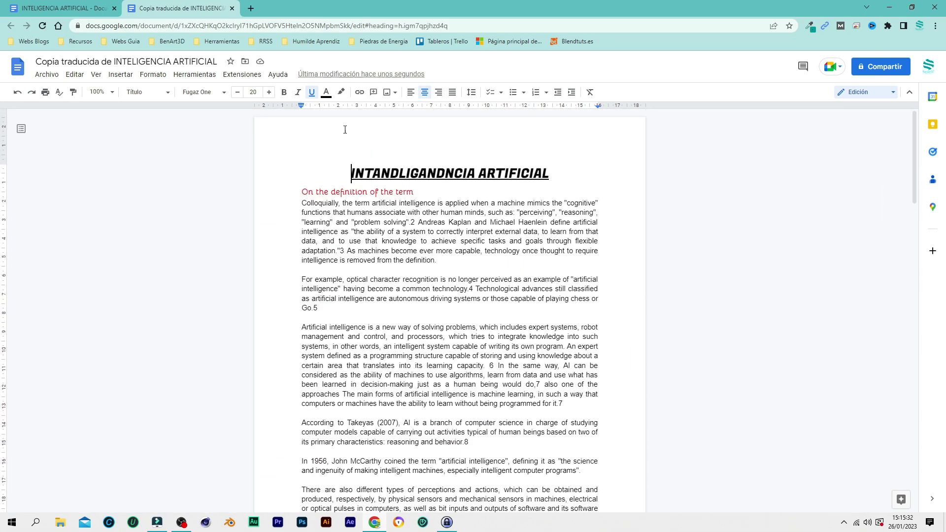
left_click(94, 10)
scroll(434, 245, "up", 15)
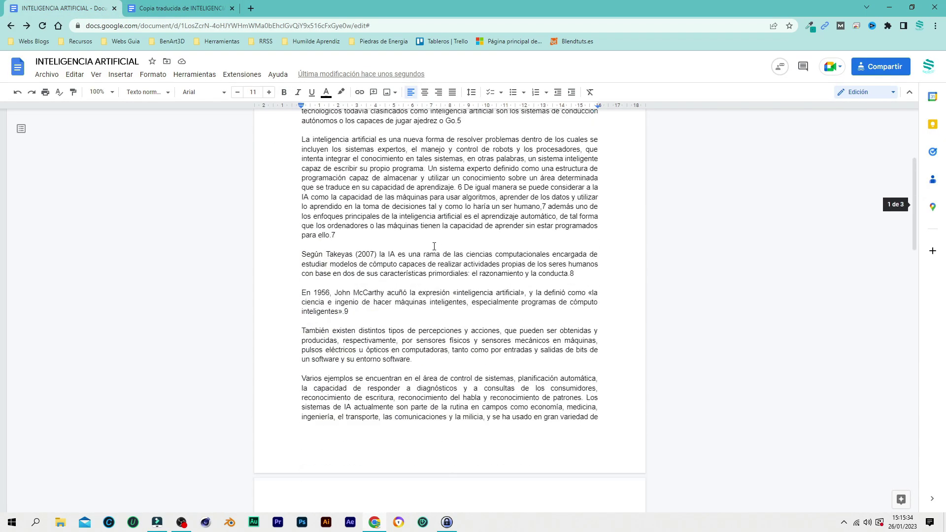
scroll(435, 245, "up", 5)
left_click(196, 12)
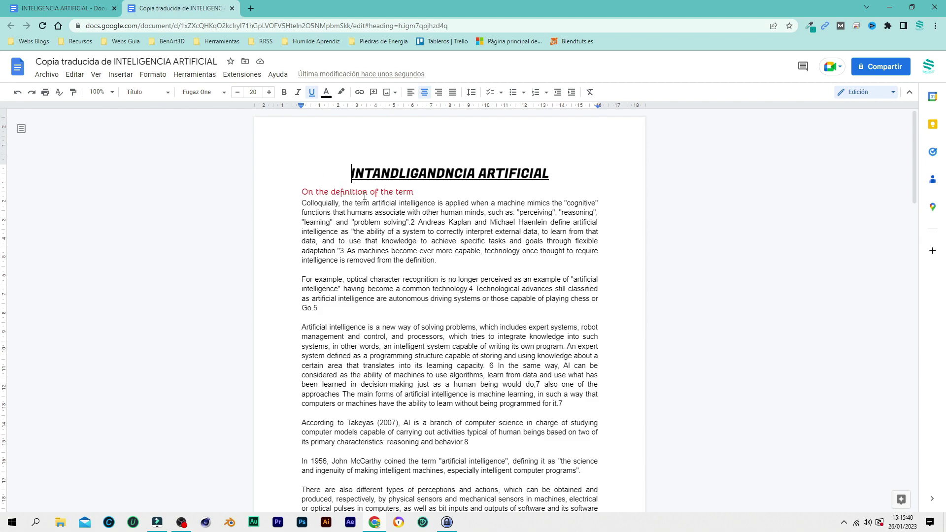
Inspect the mistranslated title word 'INTANDLIGANDNCIA' and close the translated copy
left_click_drag(472, 173, 359, 174)
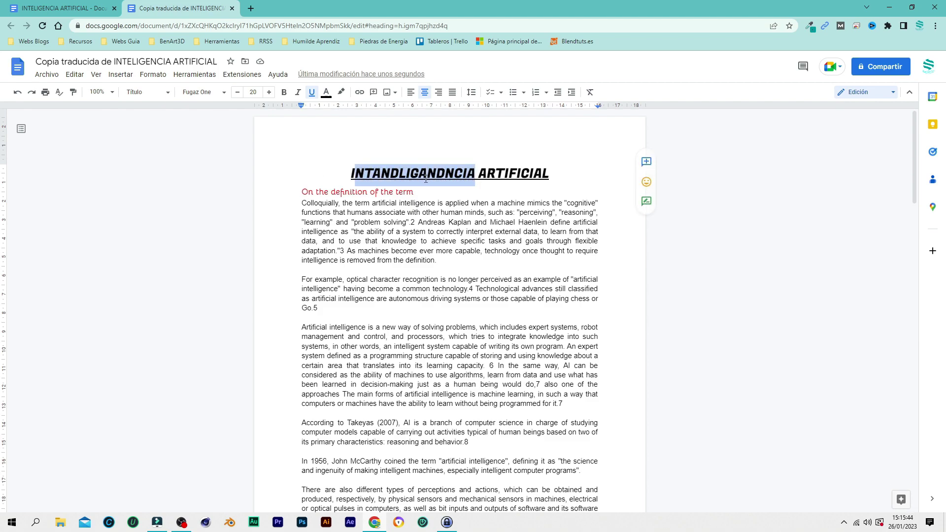
left_click(450, 232)
scroll(453, 247, "down", 7)
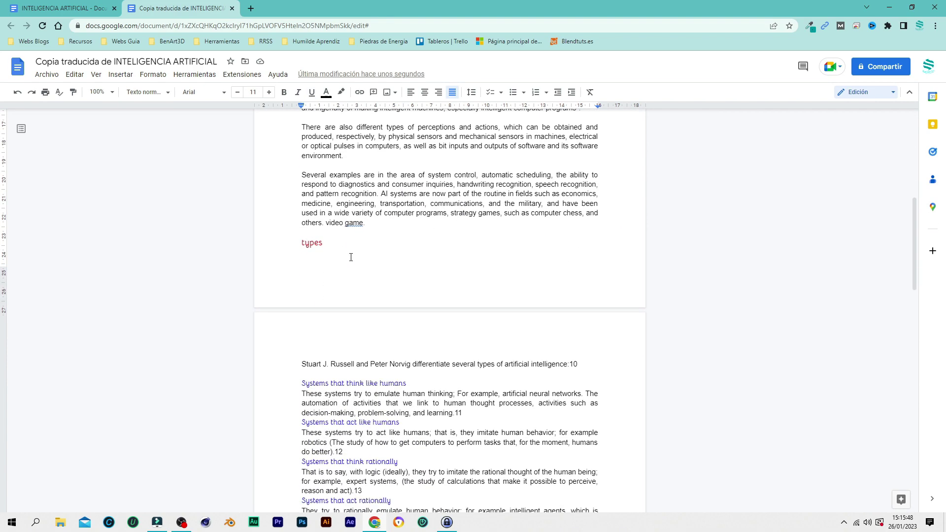
scroll(355, 256, "down", 3)
scroll(351, 256, "down", 3)
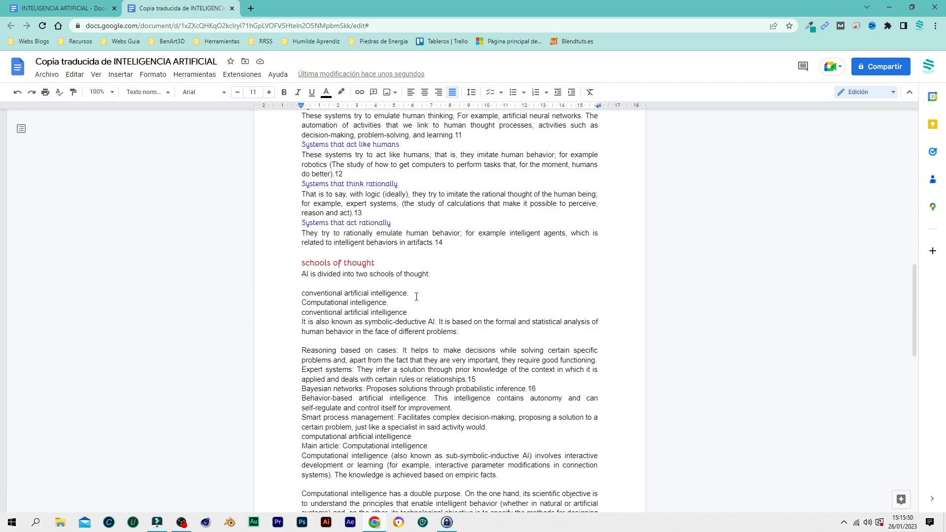
scroll(417, 297, "up", 6)
scroll(417, 297, "up", 7)
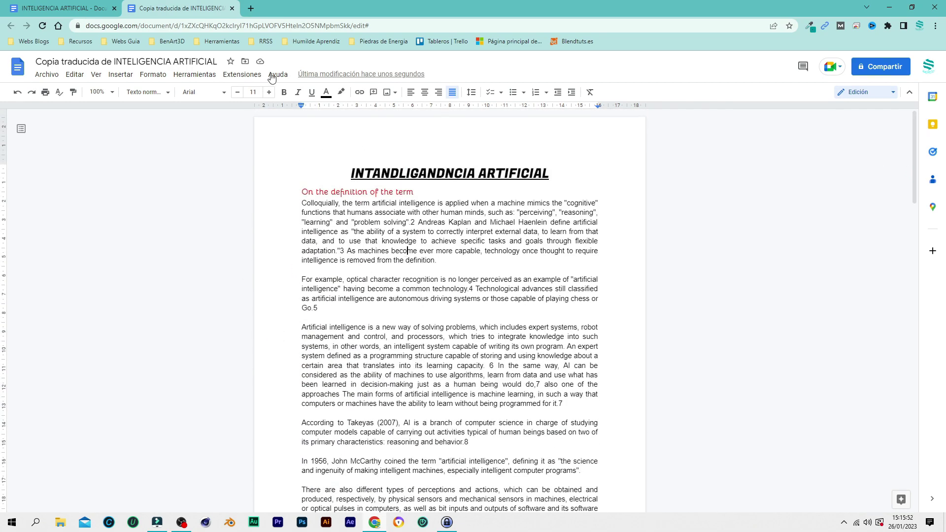
left_click(232, 9)
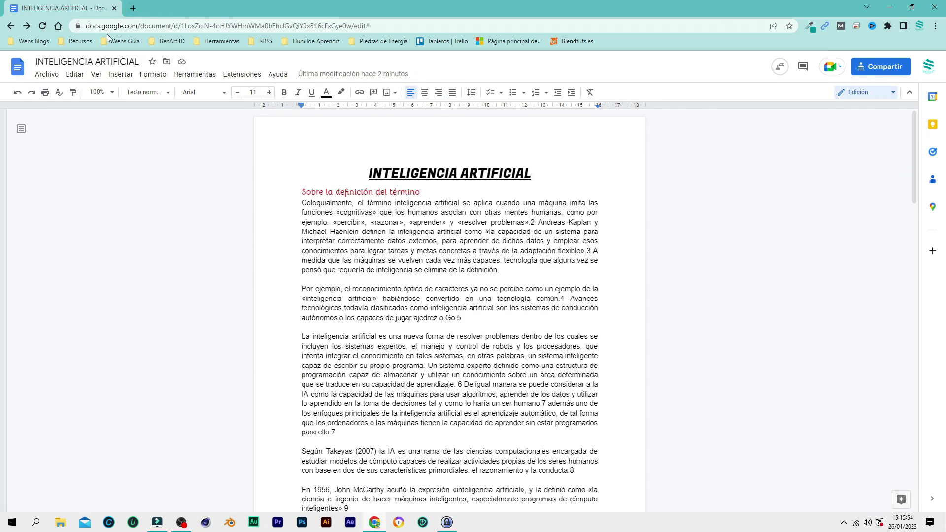
Open Extensiones > Complementos > Descargar complementos to reach the Workspace Marketplace
left_click(186, 79)
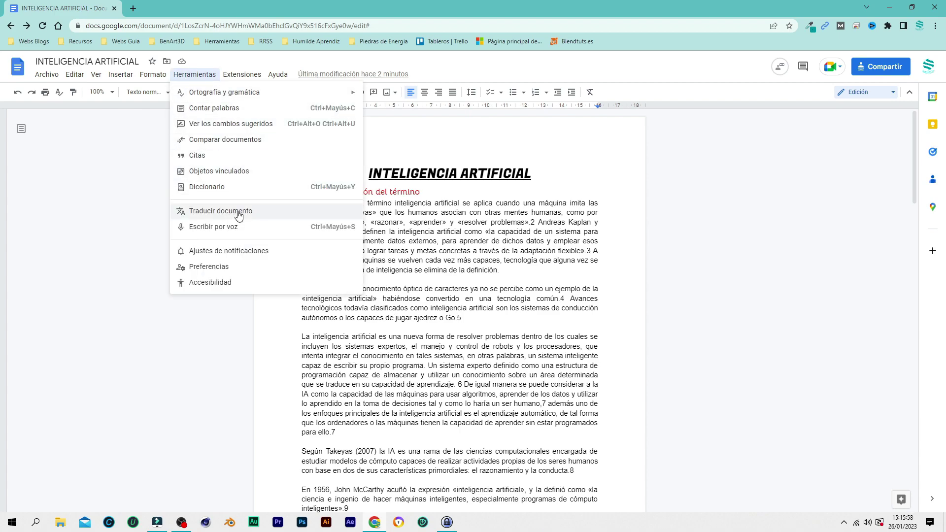
left_click(478, 235)
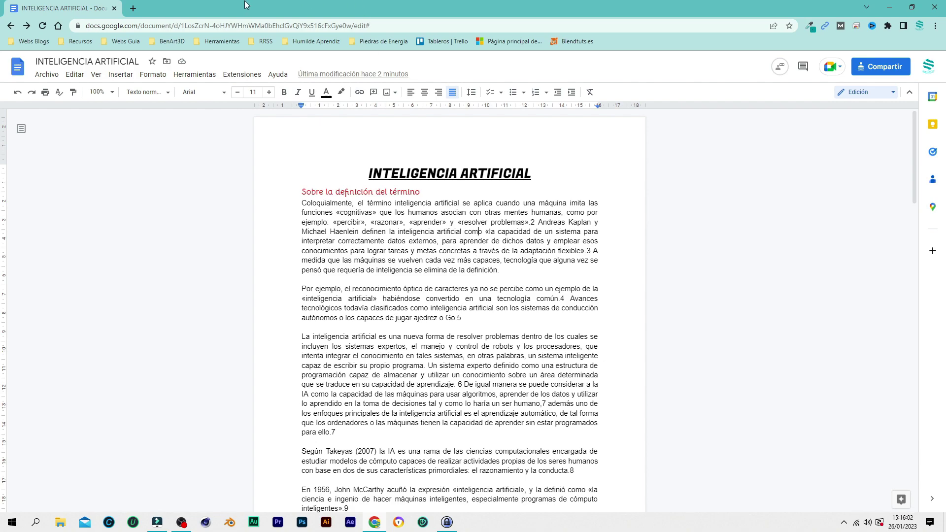
left_click(248, 81)
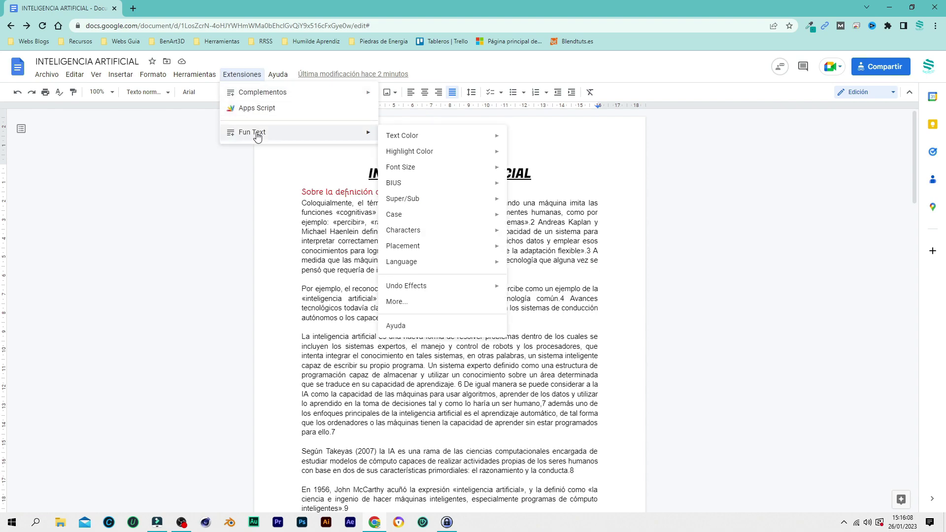
mouse_move(262, 92)
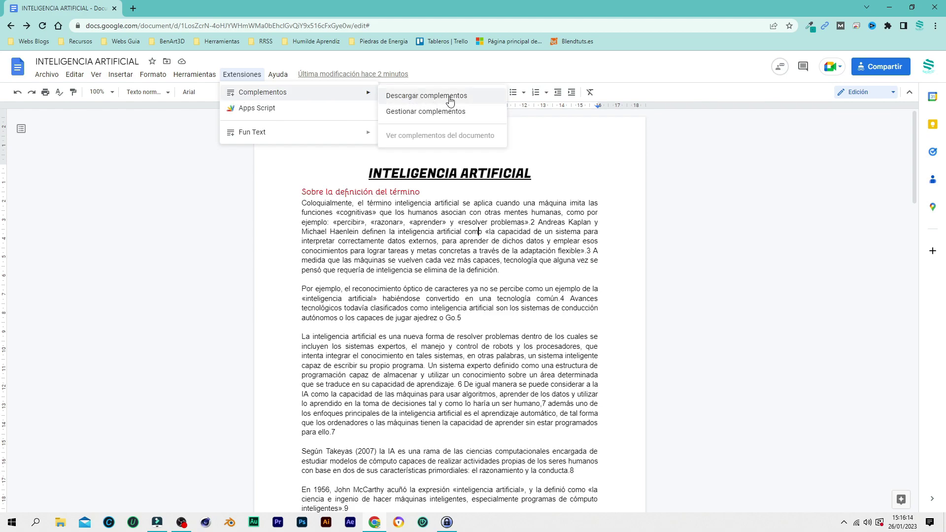
left_click(449, 97)
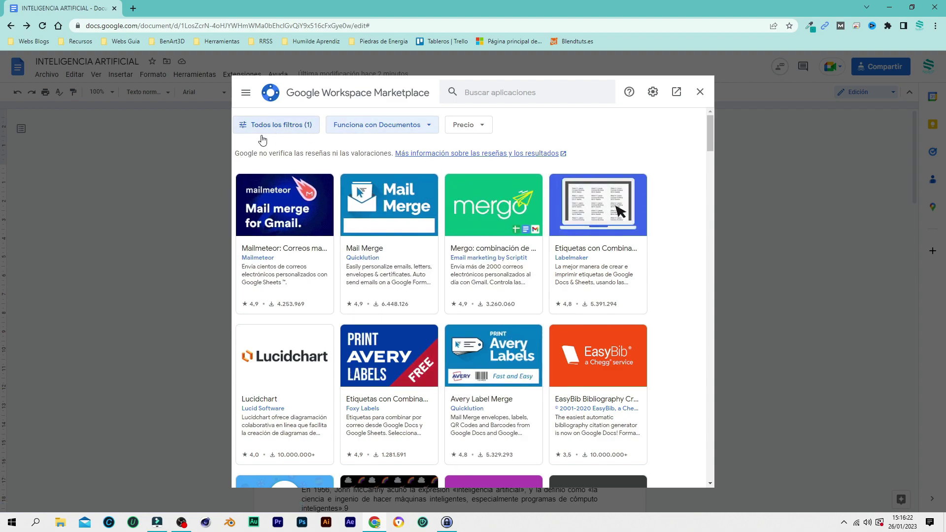
Filter Marketplace add-ons to 'Funciona con Documentos', leaving the price filter unchanged
scroll(437, 270, "down", 3)
scroll(437, 270, "up", 3)
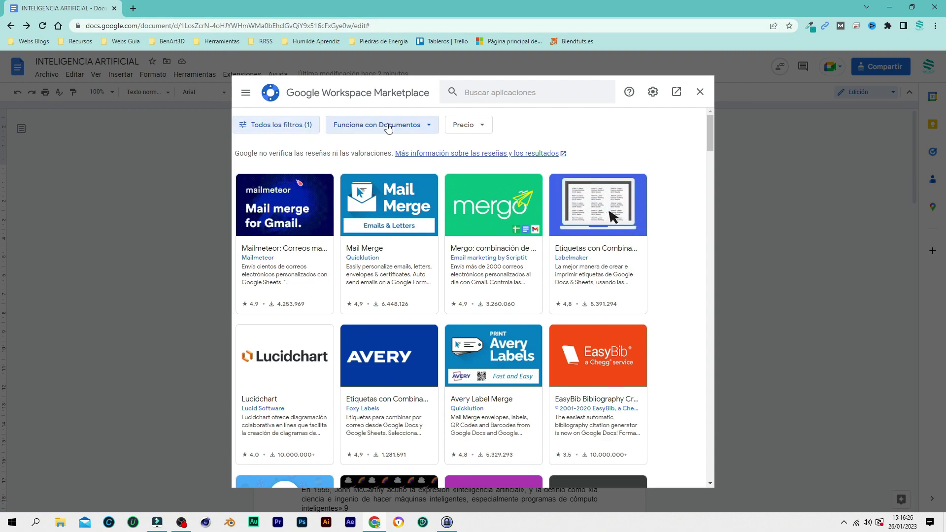
left_click(427, 127)
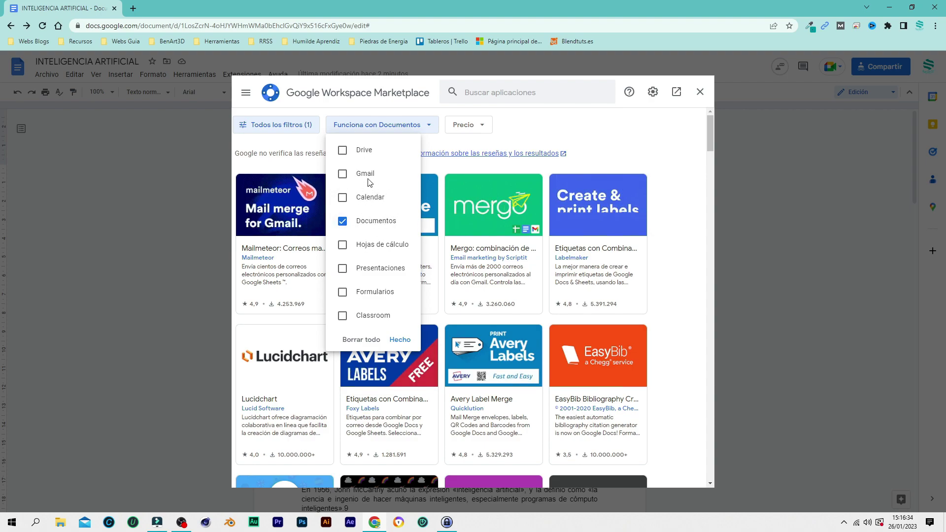
left_click(342, 174)
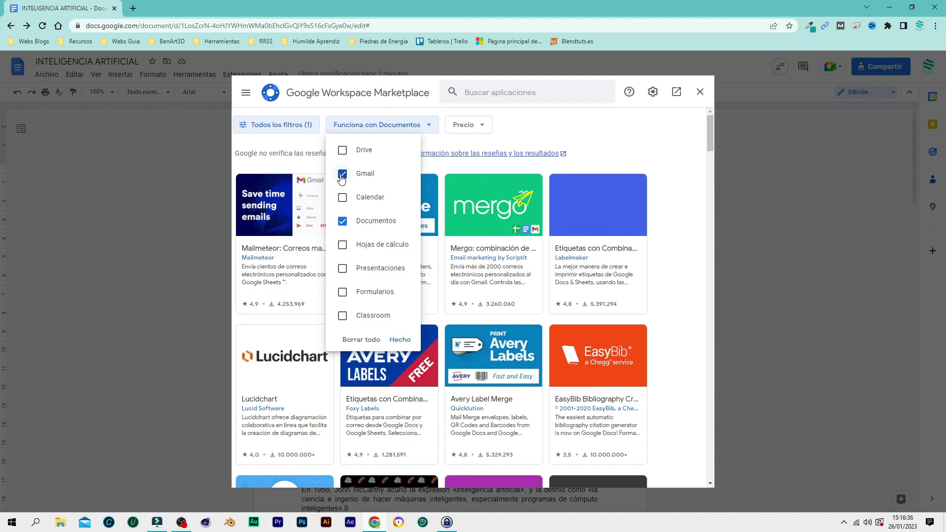
left_click(341, 174)
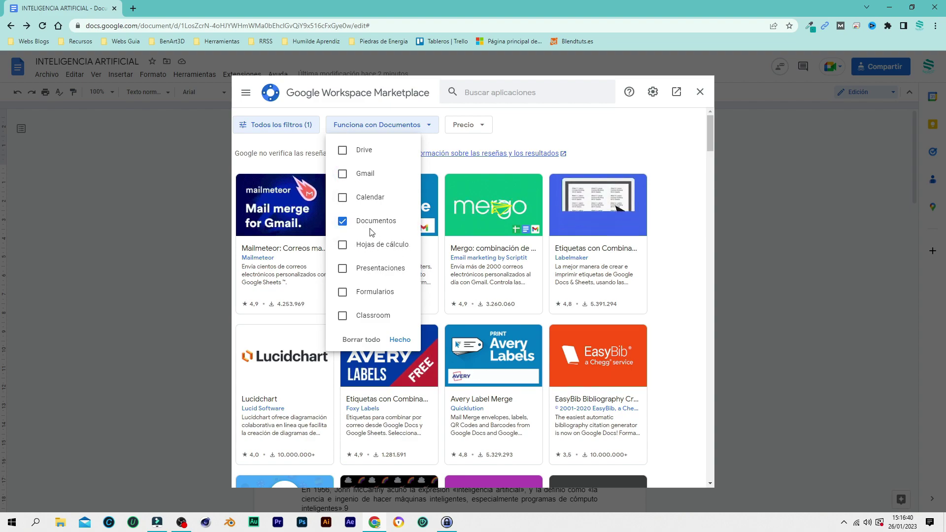
left_click(402, 340)
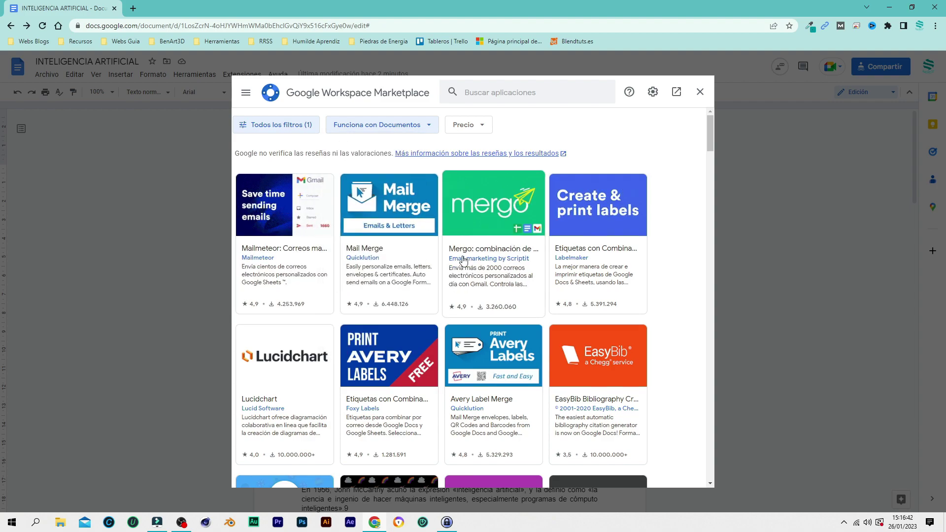
scroll(481, 277, "down", 5)
scroll(481, 277, "down", 4)
scroll(481, 277, "up", 5)
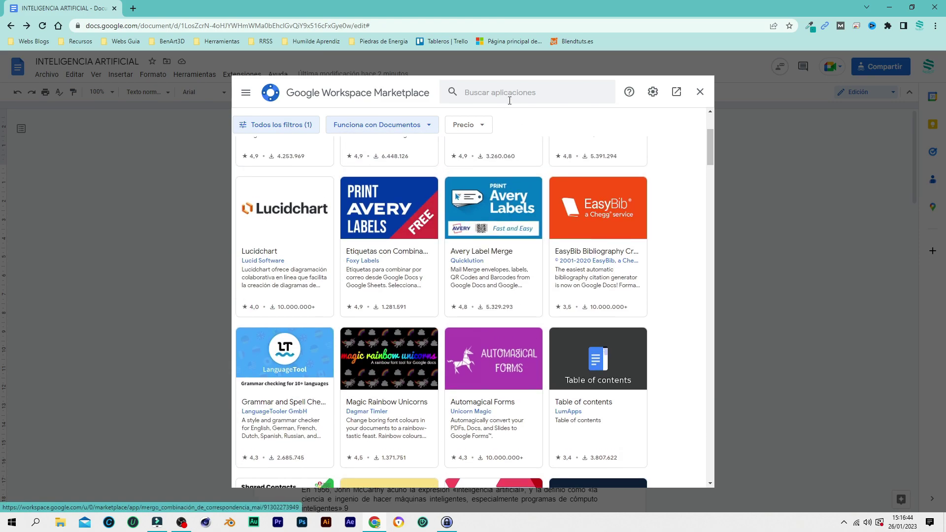
left_click(484, 127)
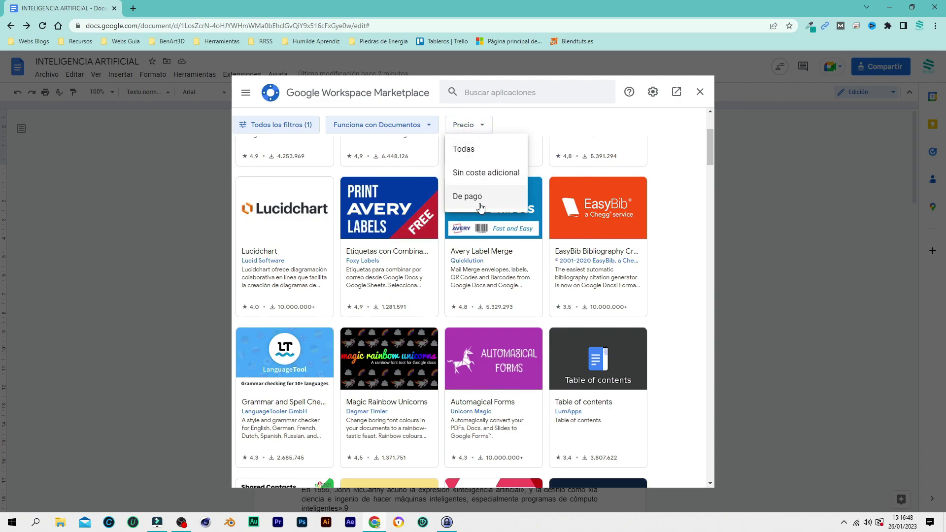
left_click(513, 95)
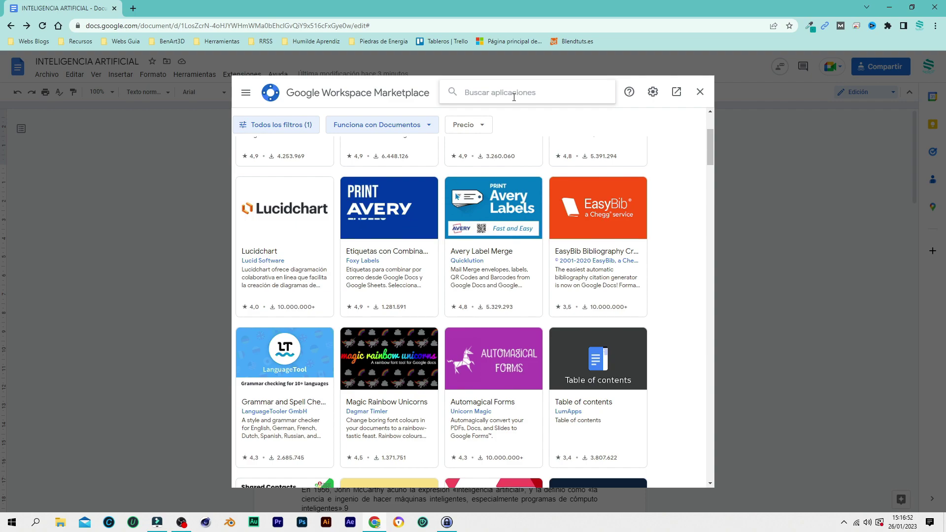
Find the Fun Text add-on and open its details page
scroll(493, 256, "down", 3)
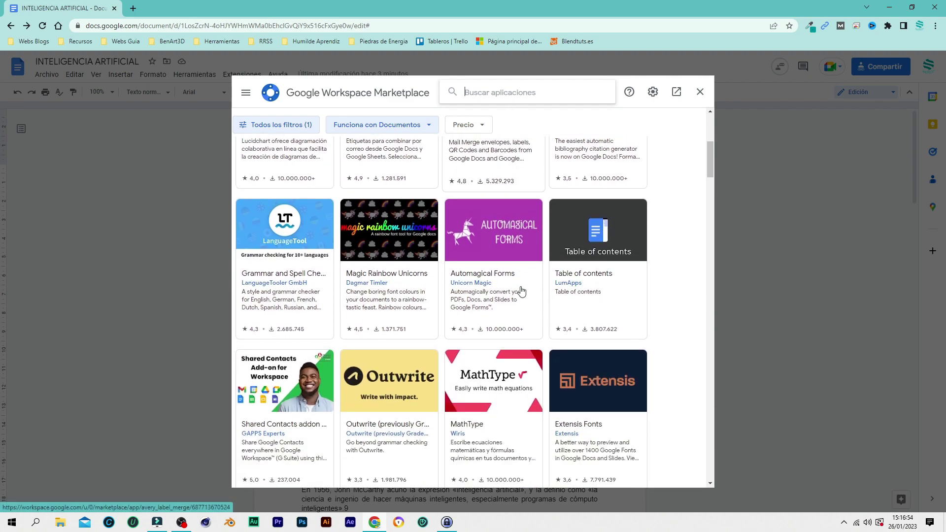
scroll(512, 217, "down", 1)
scroll(537, 246, "down", 2)
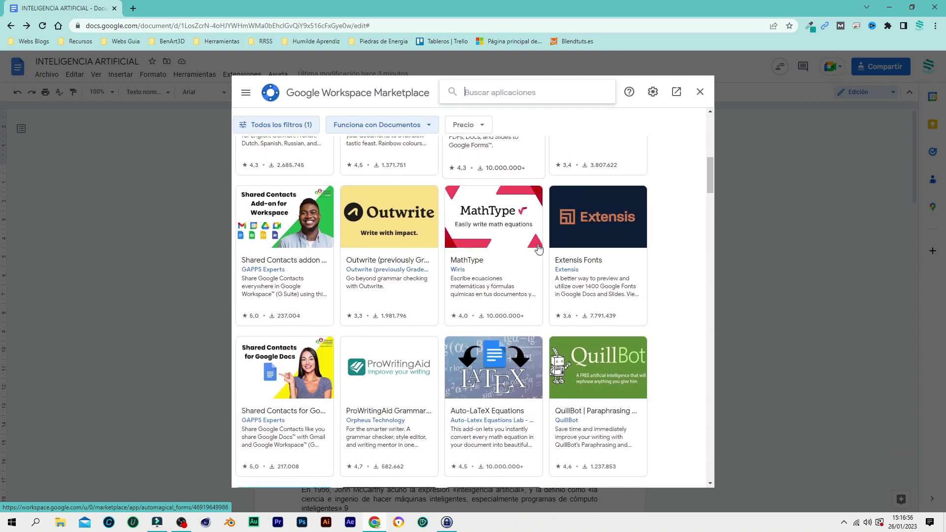
scroll(537, 246, "down", 6)
scroll(538, 247, "down", 3)
scroll(538, 248, "down", 3)
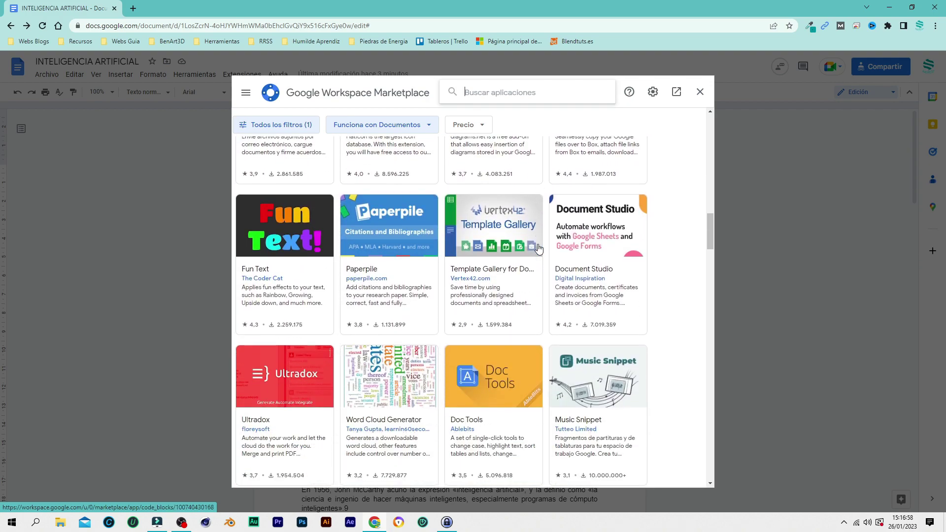
left_click(288, 238)
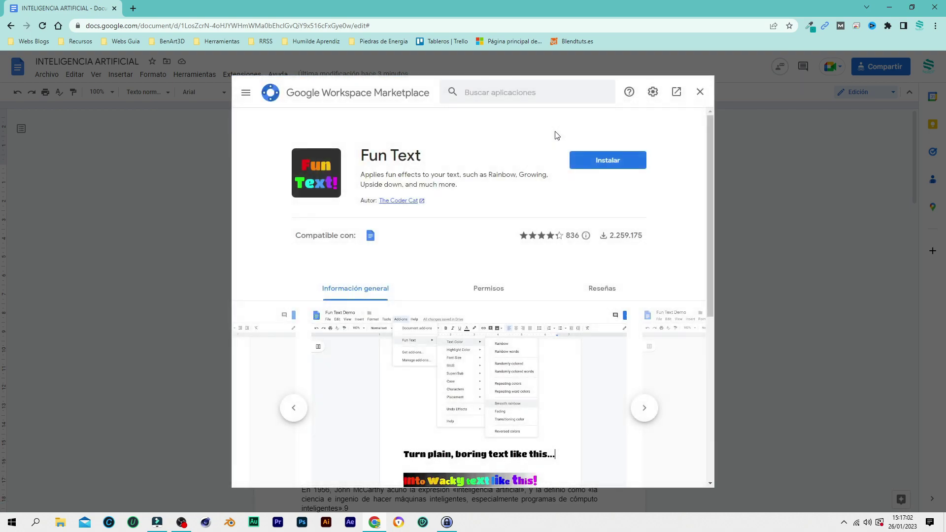
Install the Fun Text add-on, granting it access to the Google account, then close the Marketplace
left_click(594, 165)
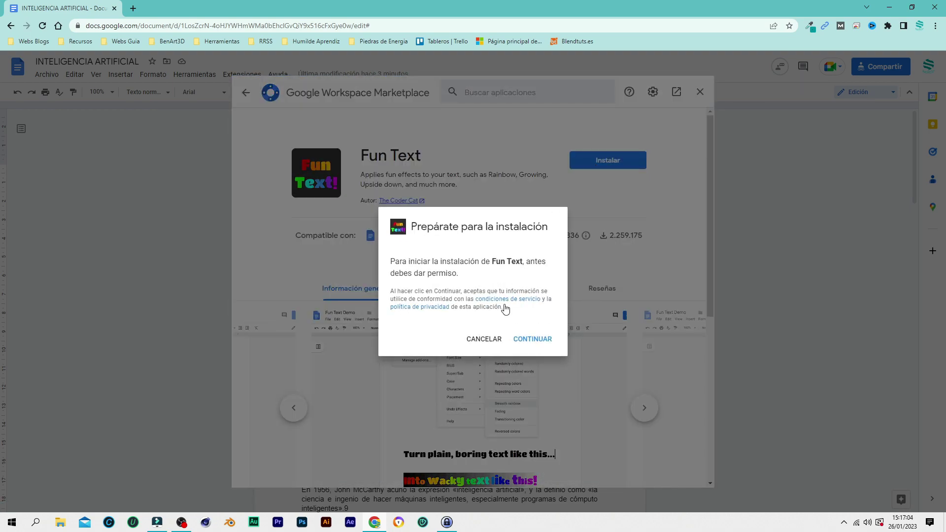
left_click(531, 340)
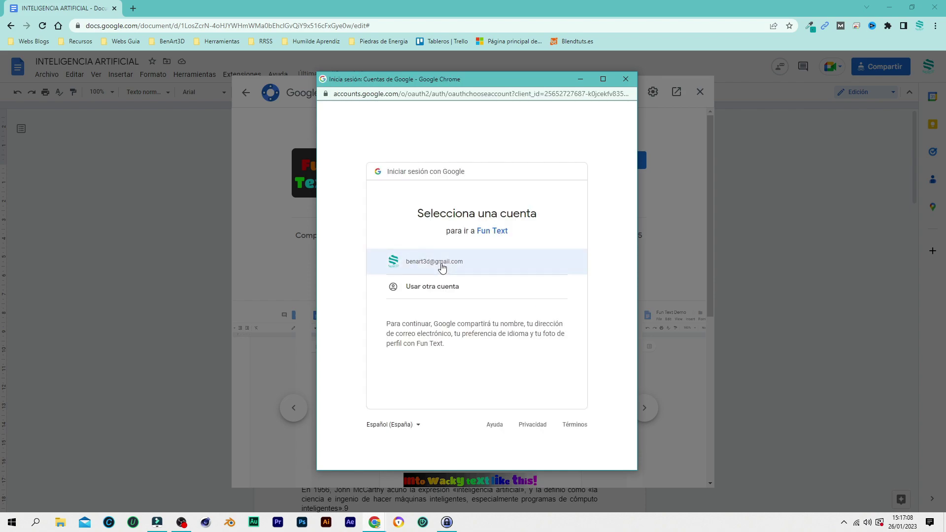
left_click(441, 267)
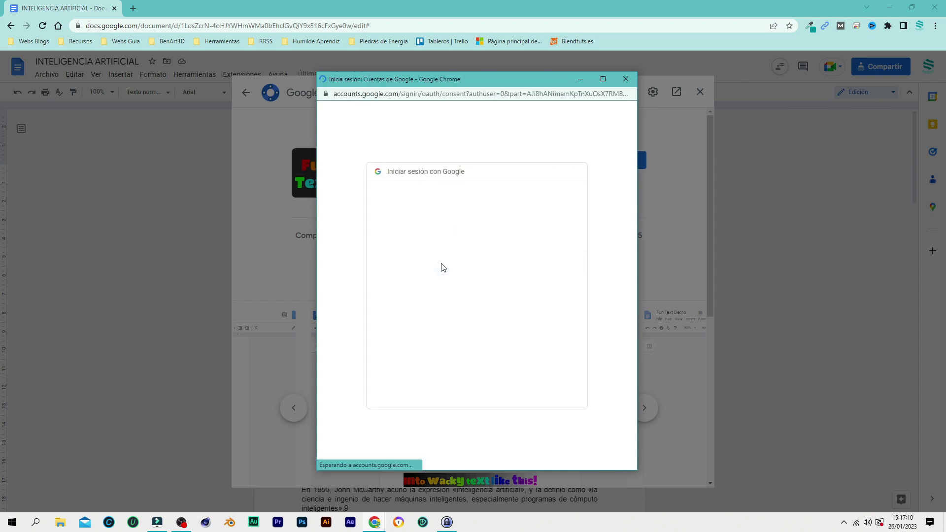
left_click(513, 411)
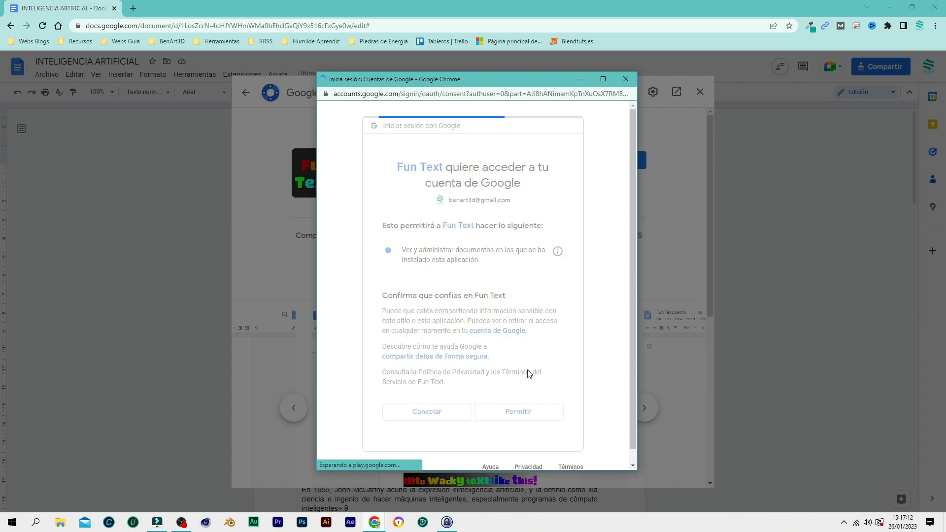
left_click(530, 339)
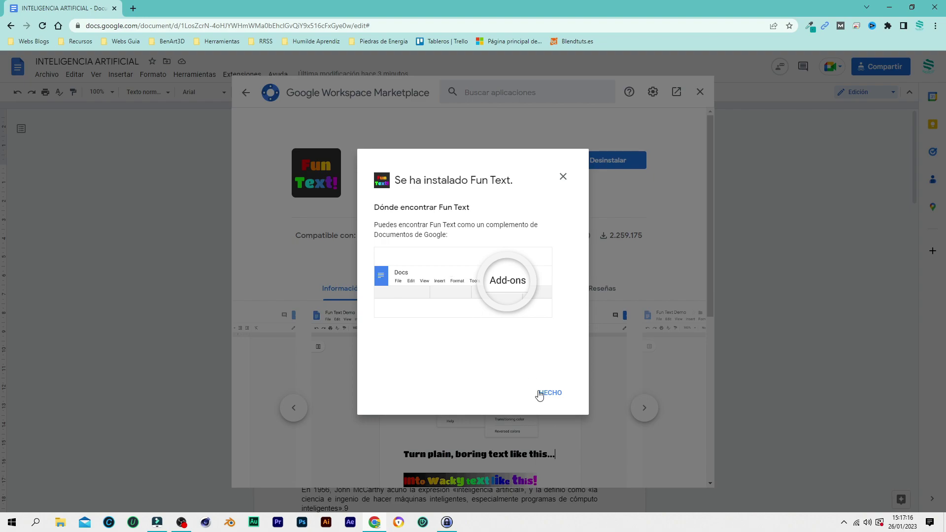
left_click(542, 397)
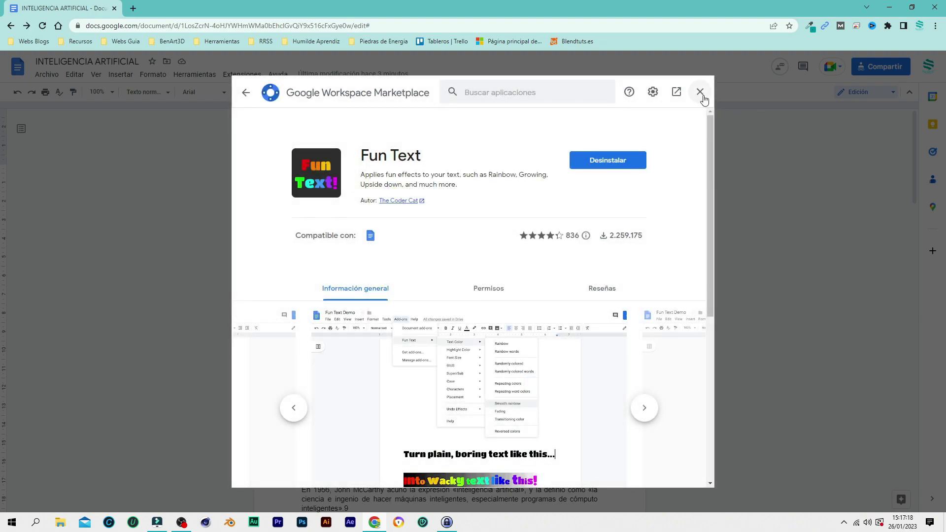
left_click(699, 92)
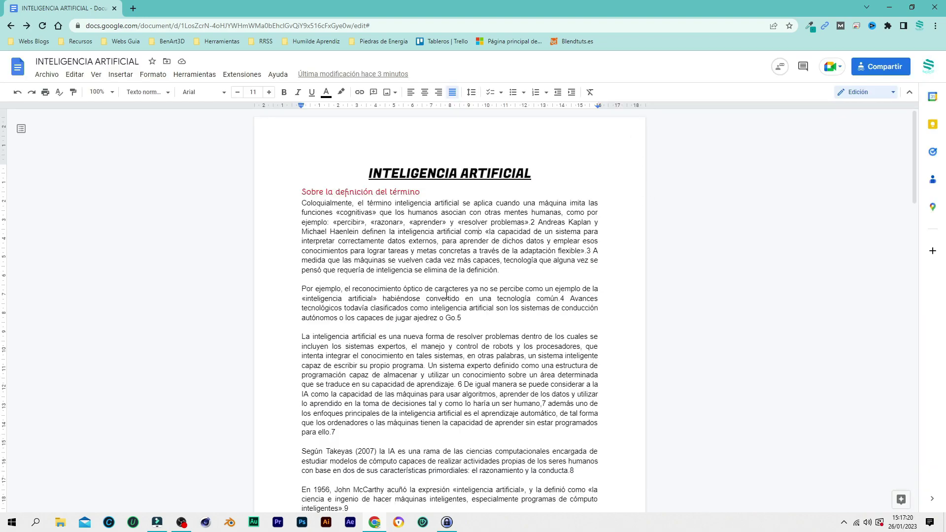
Select the INTELIGENCIA ARTIFICIAL title and apply Fun Text's Transitioning color effect to it
left_click(242, 74)
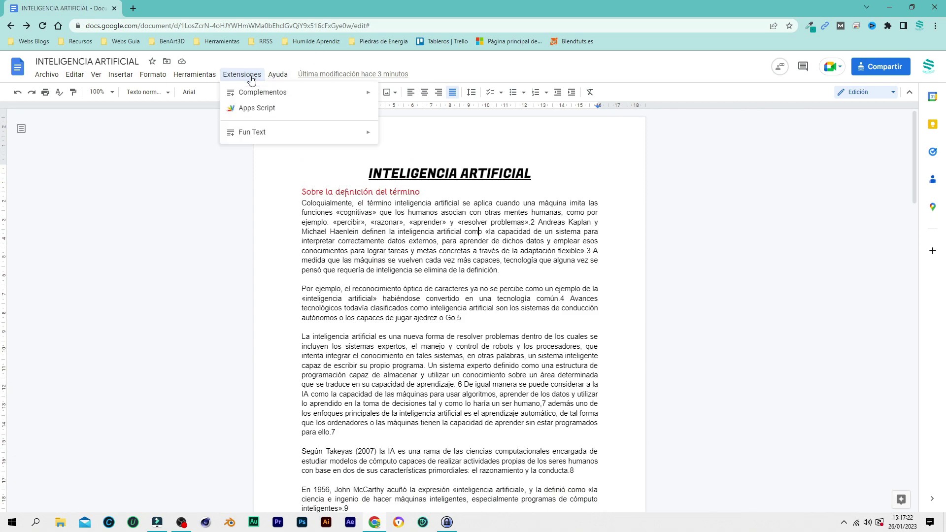
mouse_move(252, 132)
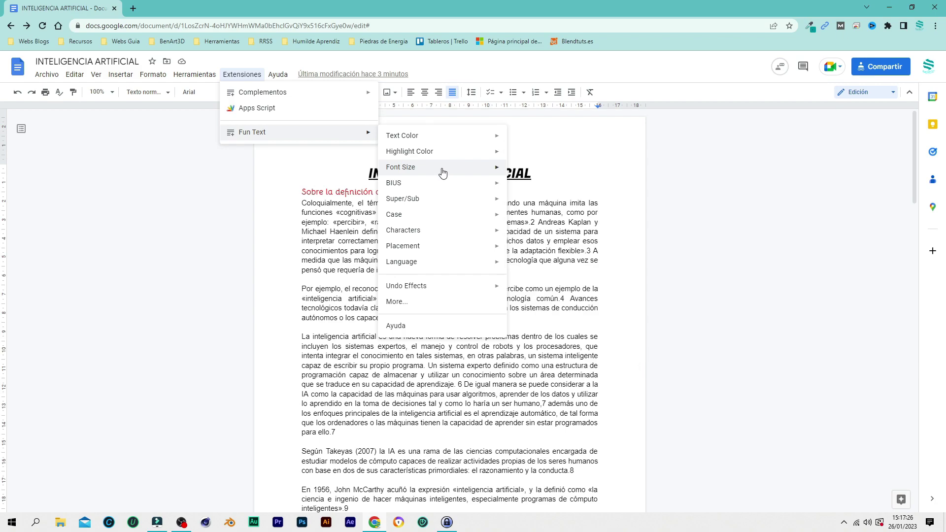
left_click(552, 242)
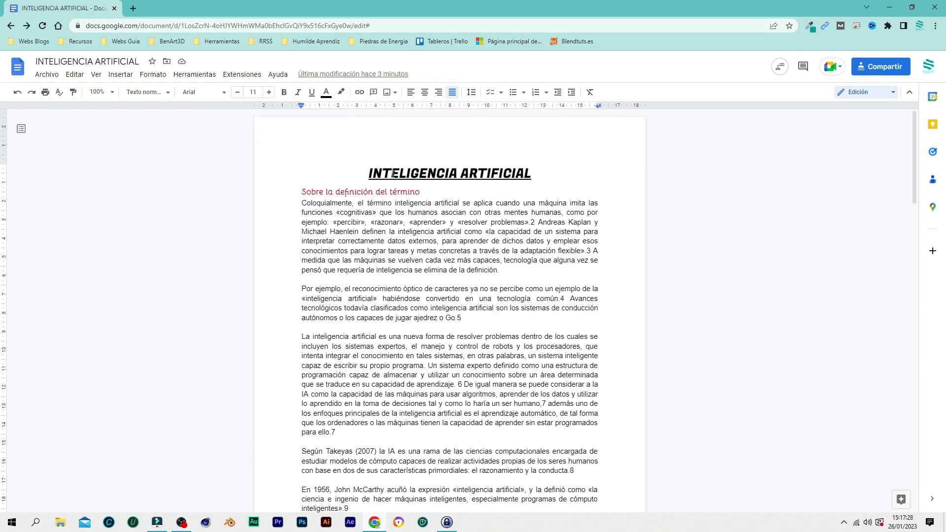
left_click_drag(368, 174, 531, 175)
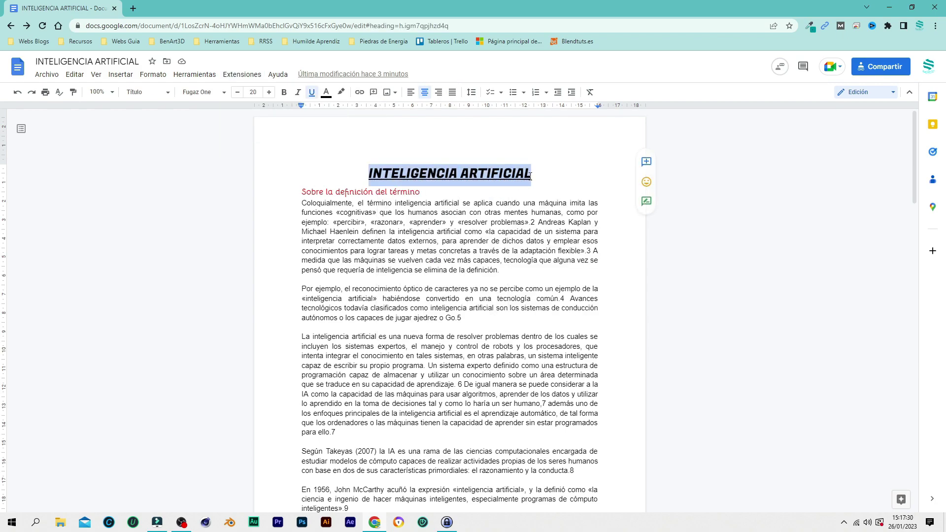
left_click(238, 75)
mouse_move(252, 132)
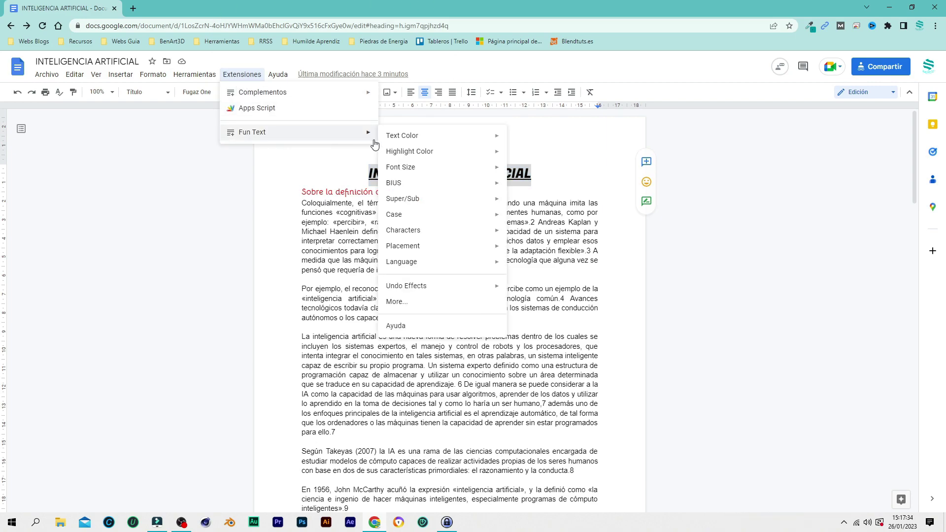
mouse_move(441, 135)
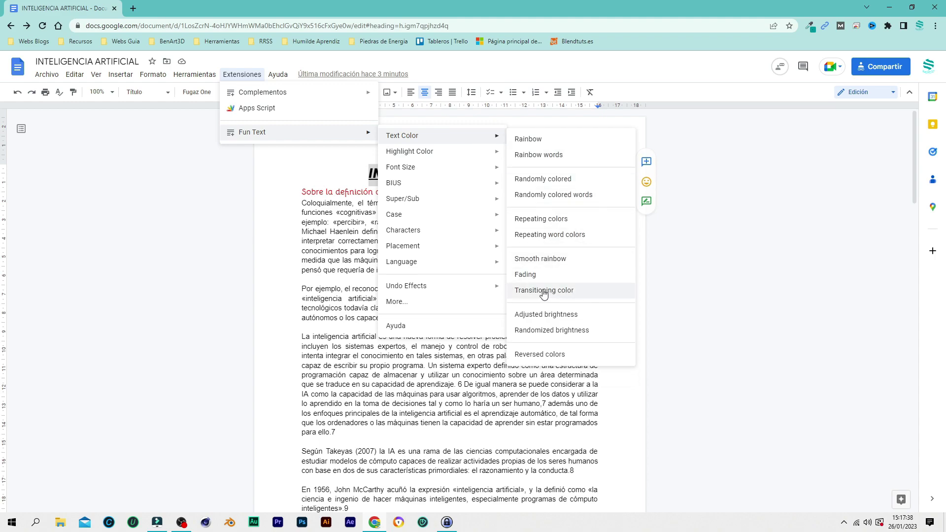
left_click(548, 291)
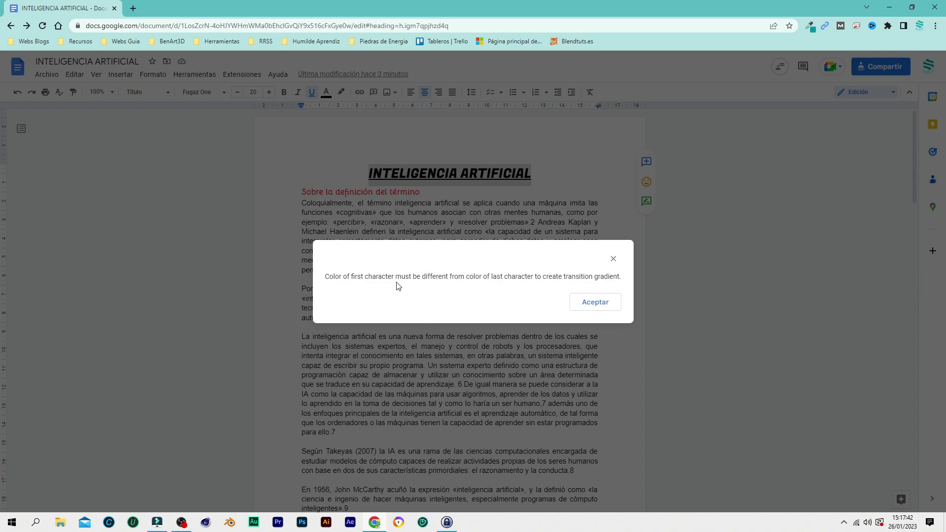
Dismiss the colour error and apply Fun Text's Rainbow text colour to the whole title
left_click(583, 305)
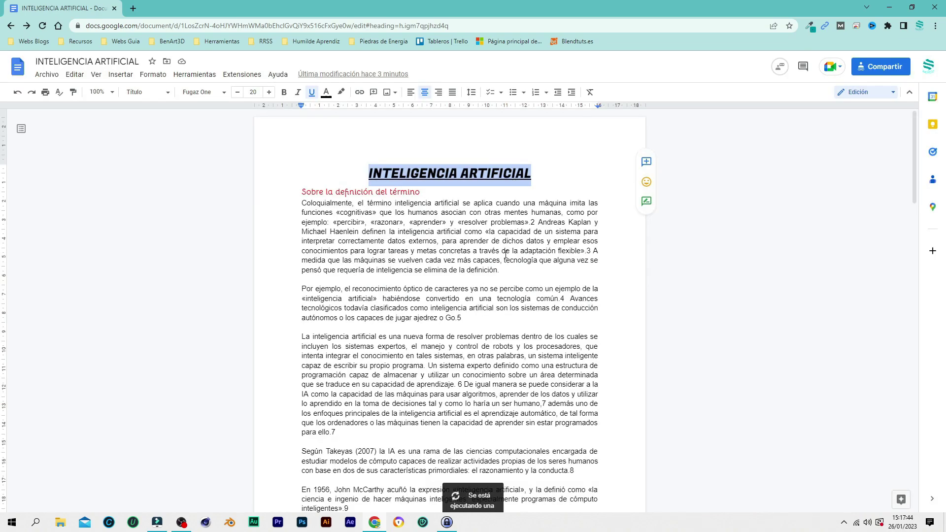
double_click(420, 173)
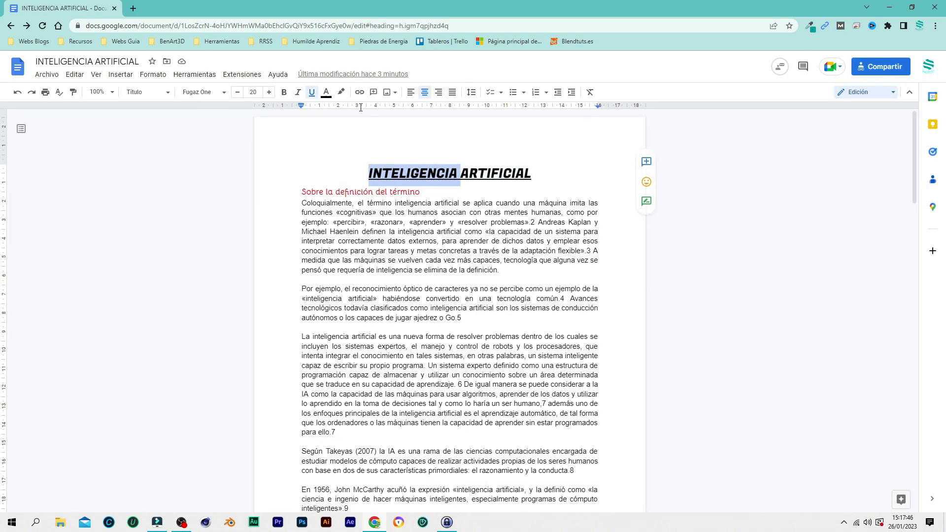
triple_click(409, 169)
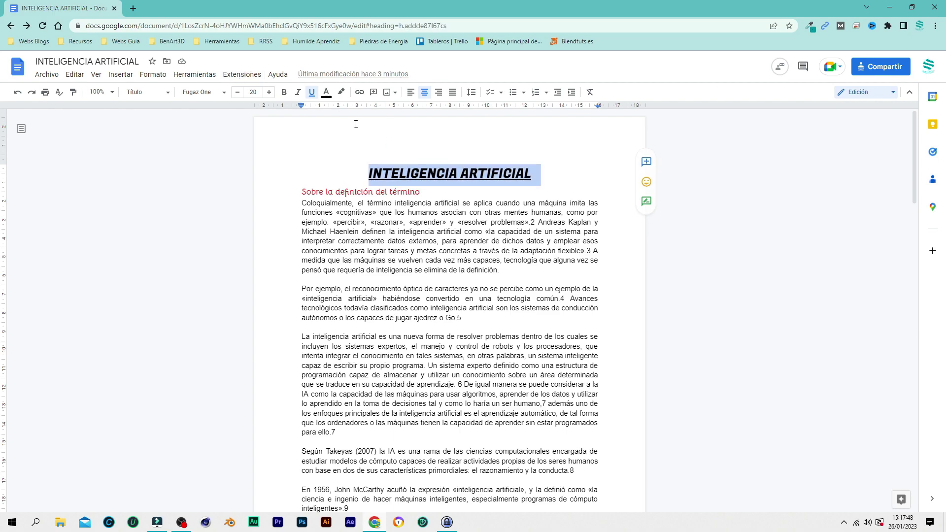
left_click(241, 75)
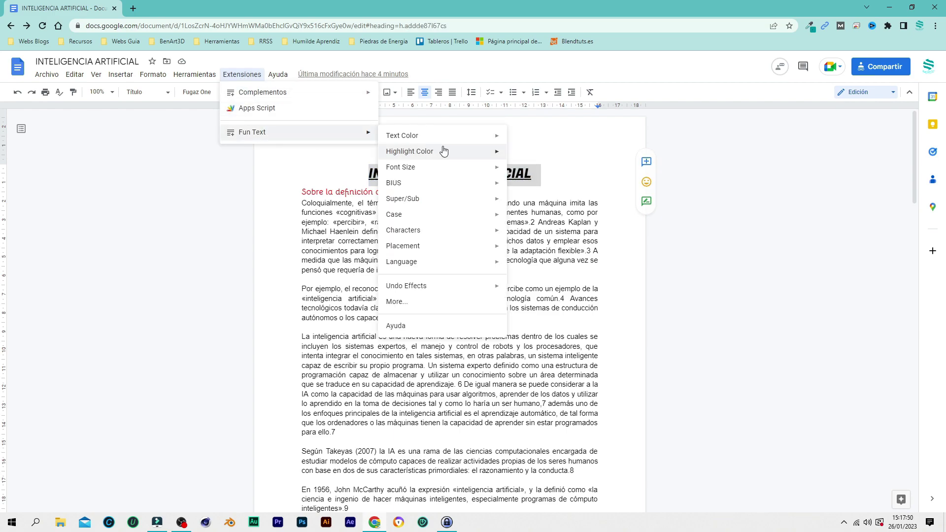
left_click(542, 143)
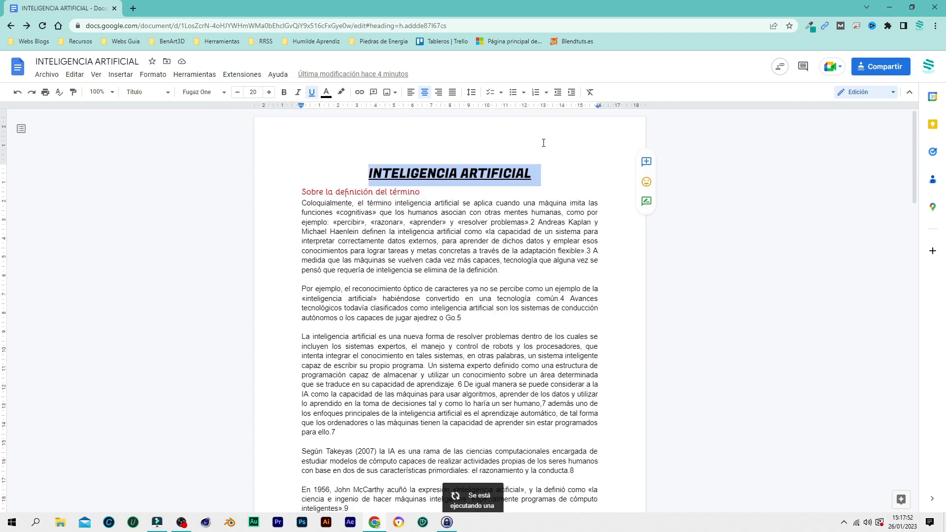
Review the rainbow title by selecting and deselecting it, then scroll down toward Tipos
left_click(439, 220)
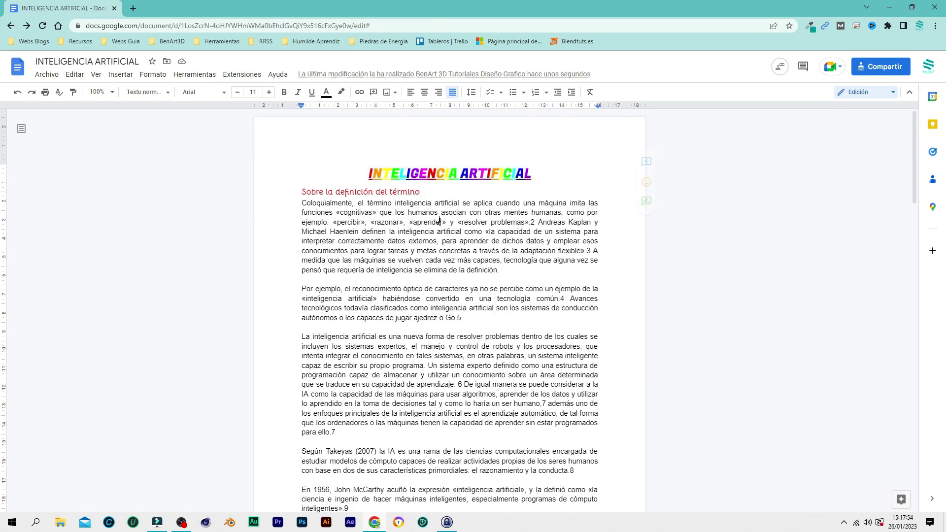
left_click_drag(361, 172, 540, 173)
left_click(543, 173)
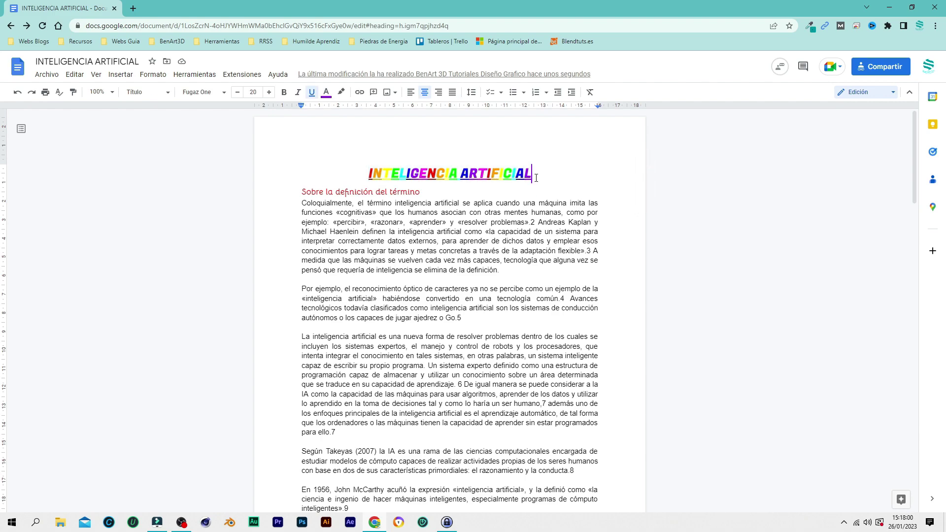
left_click_drag(535, 177, 393, 175)
left_click(431, 229)
scroll(369, 256, "down", 6)
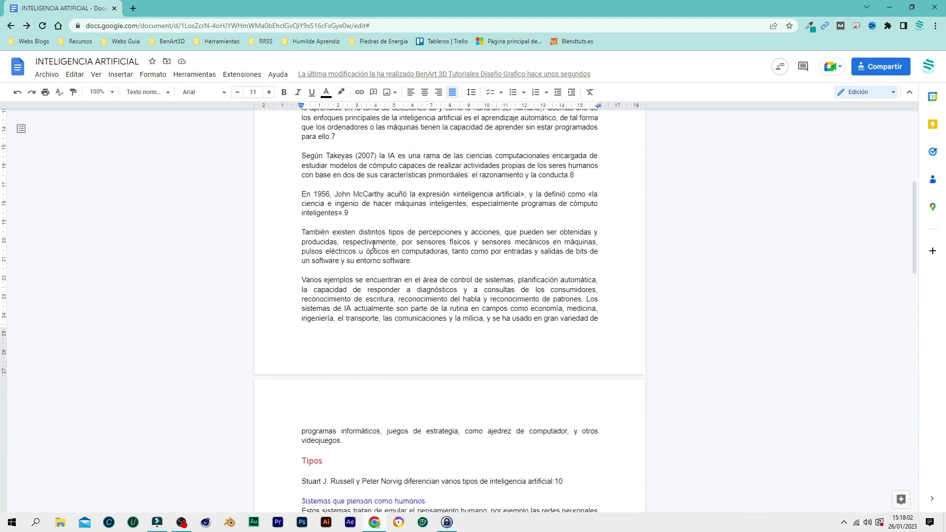
Select the Tipos heading and apply a Fun Text growing letter-size effect
scroll(309, 278, "down", 4)
left_click_drag(303, 262, 329, 261)
left_click(241, 74)
mouse_move(252, 131)
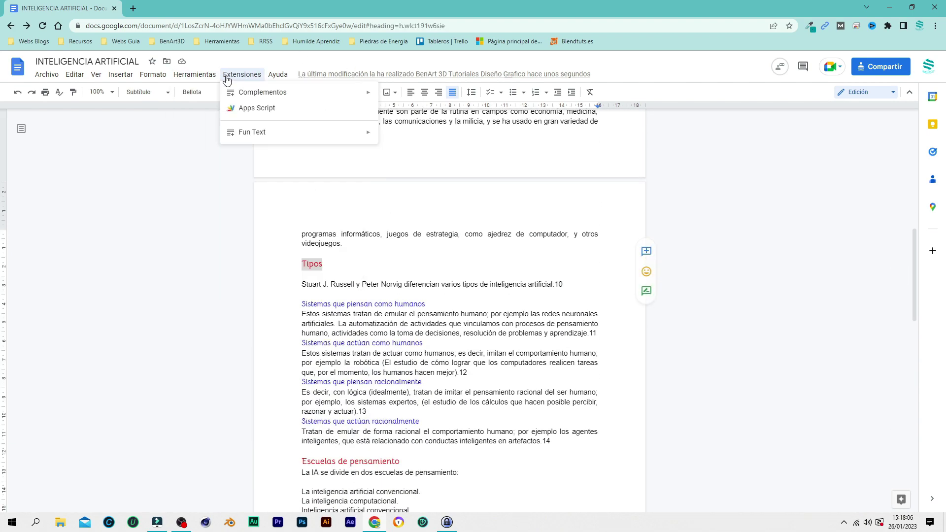
mouse_move(401, 167)
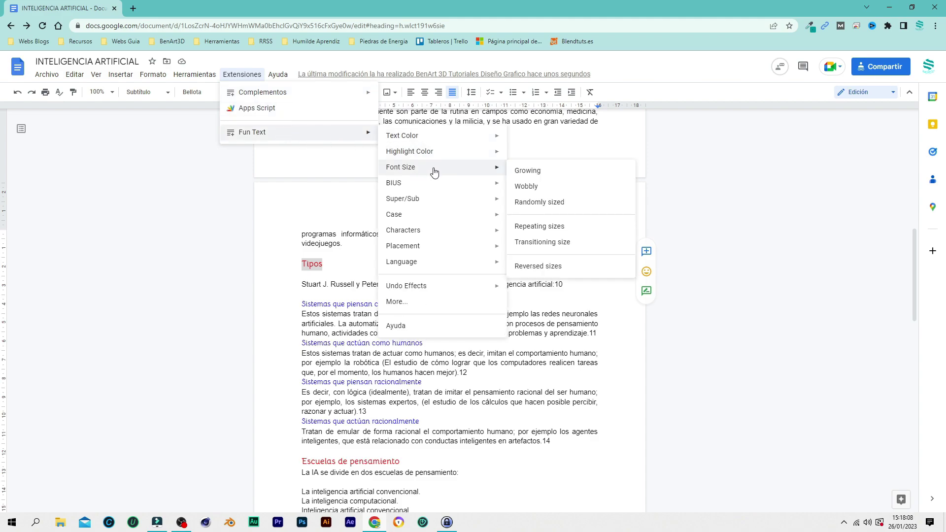
left_click(556, 175)
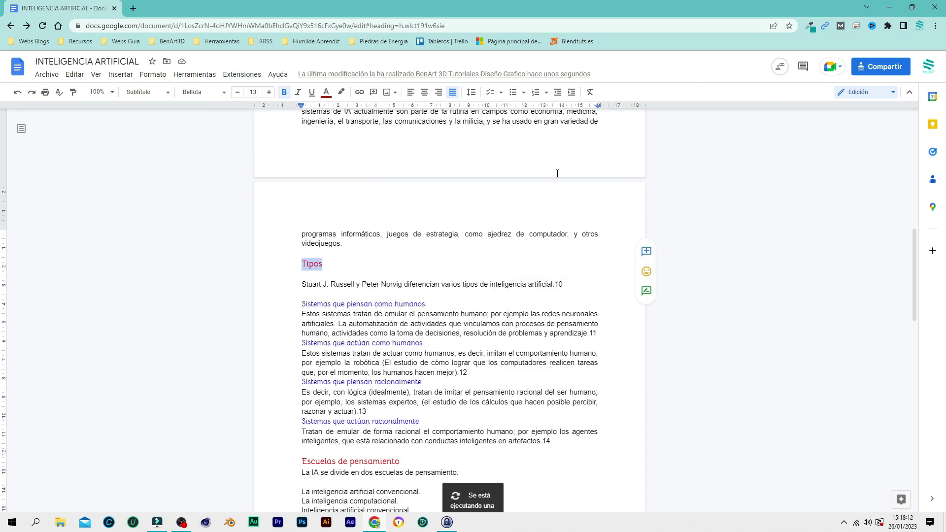
Reselect Tipos and apply Fun Text's Scrambled placement, turning it into 'ospTi'
left_click(334, 268)
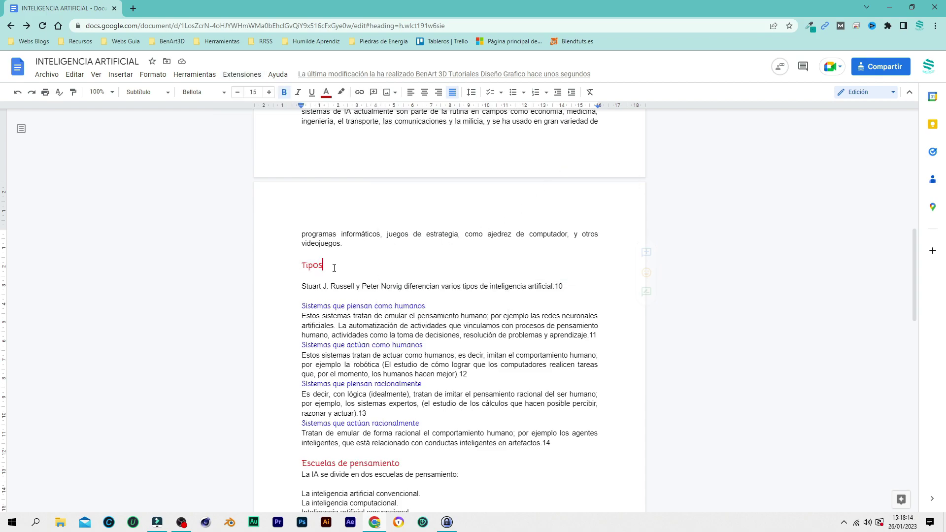
left_click_drag(333, 266, 274, 264)
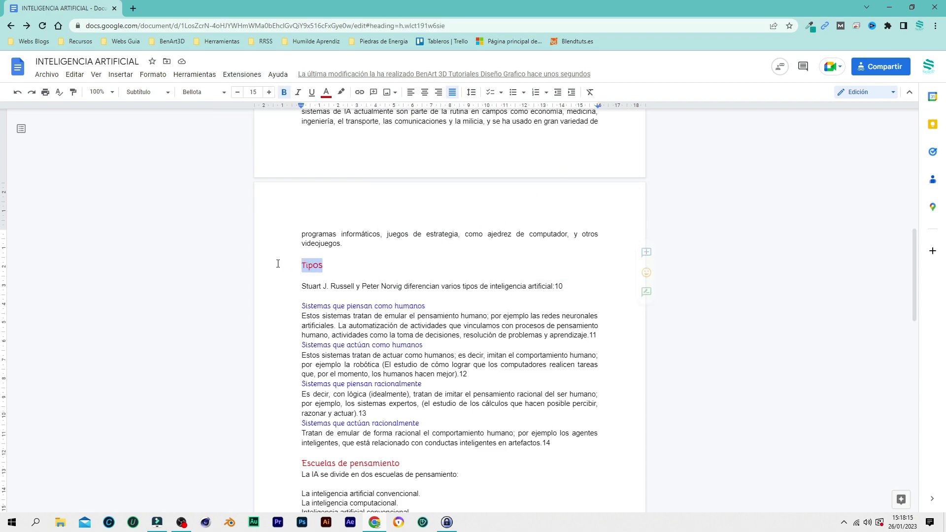
left_click(240, 75)
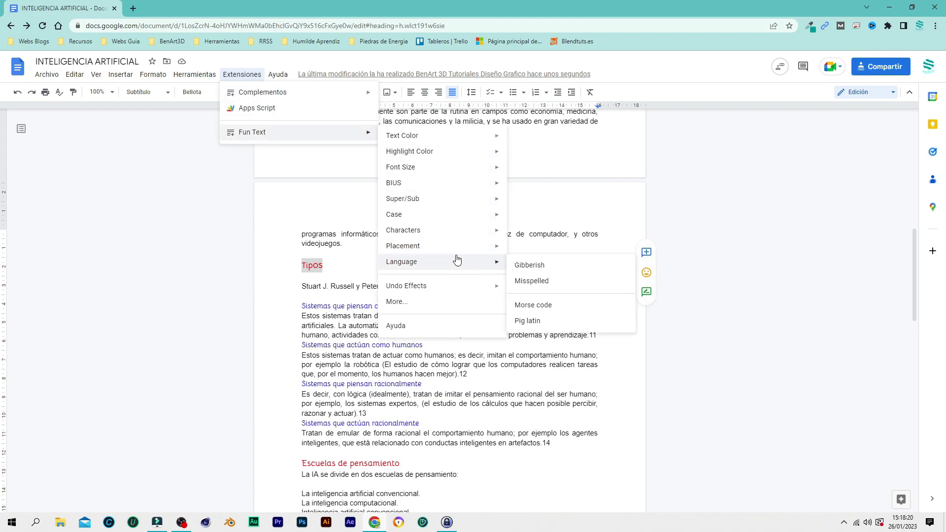
mouse_move(403, 245)
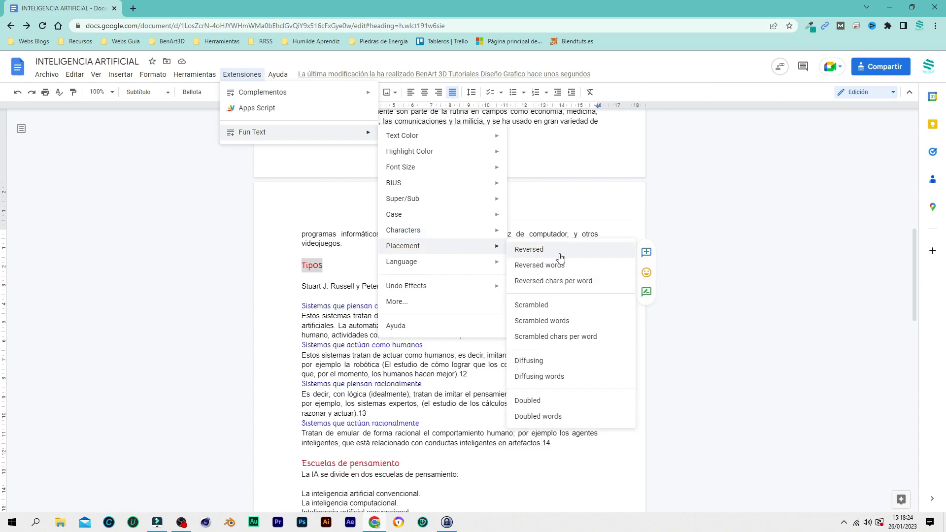
left_click(571, 304)
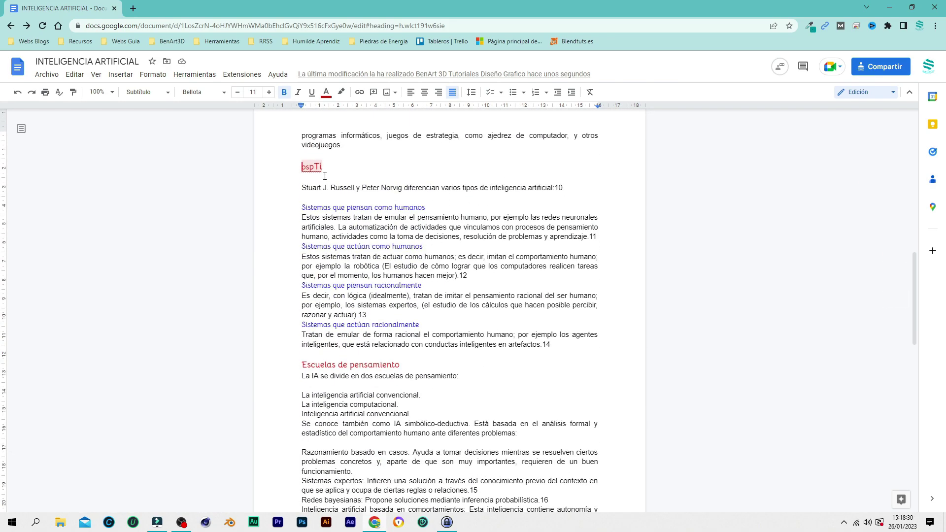
left_click(324, 168)
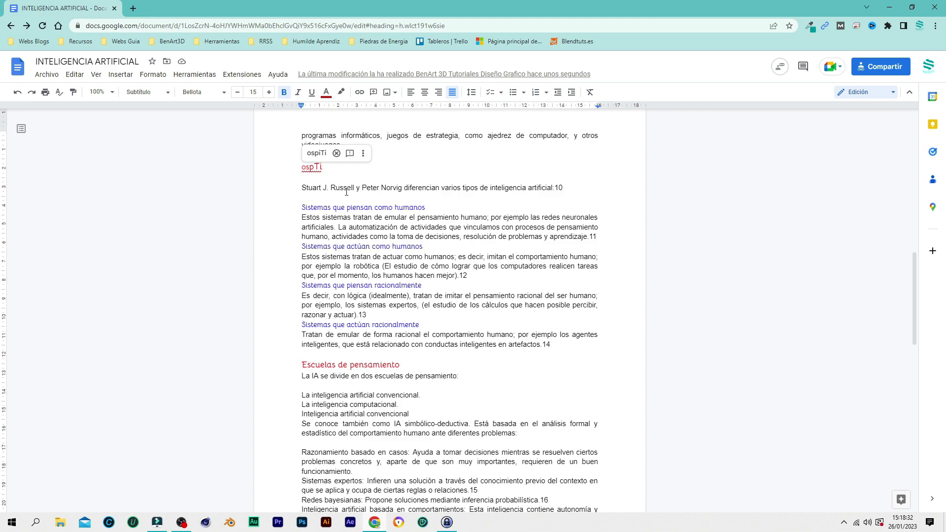
scroll(368, 246, "up", 10)
scroll(443, 221, "up", 10)
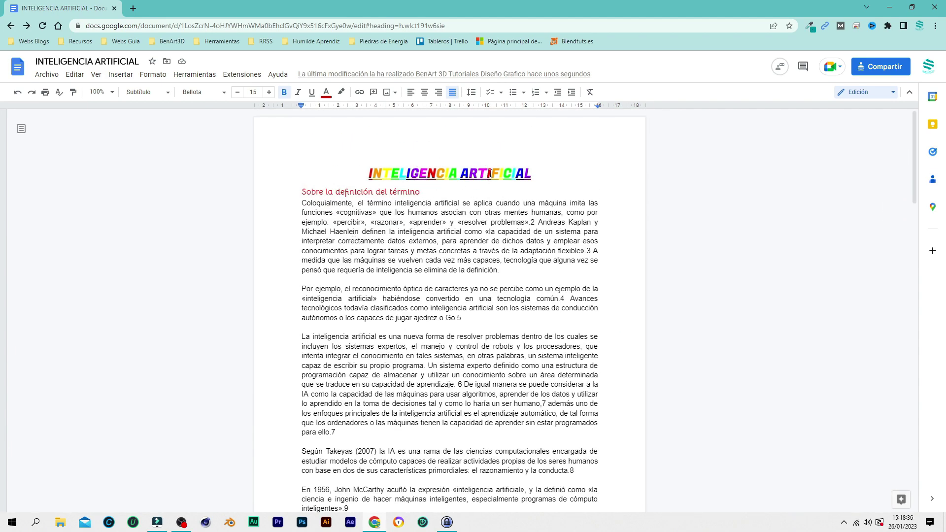
View the panel of add-ons used in this document, then close it
left_click(240, 78)
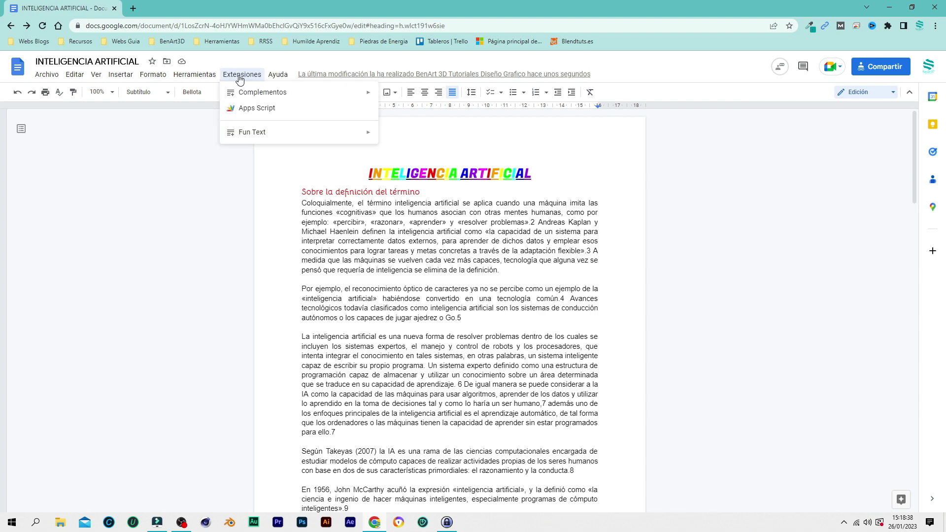
mouse_move(262, 92)
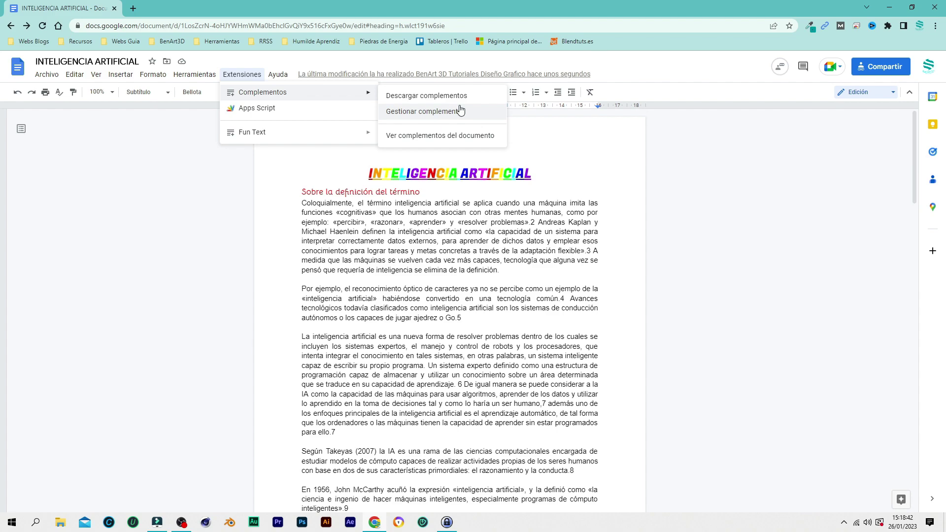
left_click(414, 142)
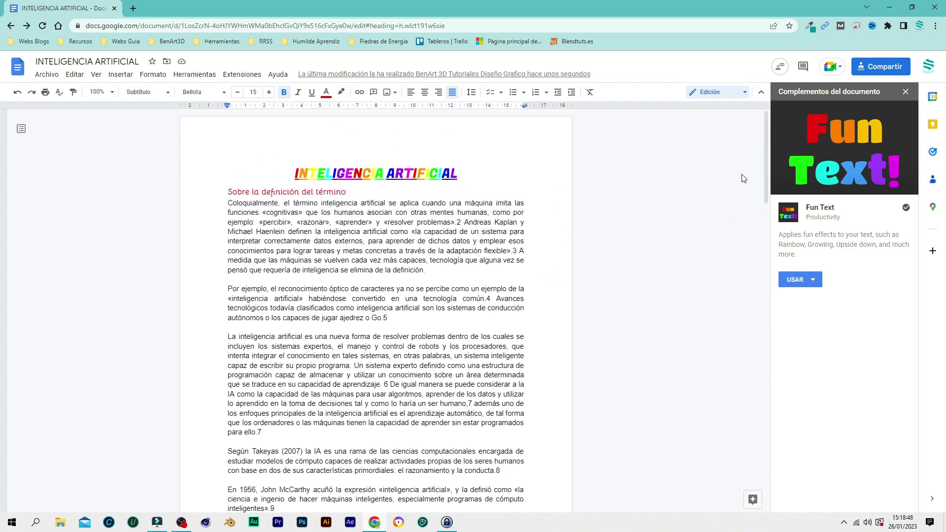
left_click(905, 92)
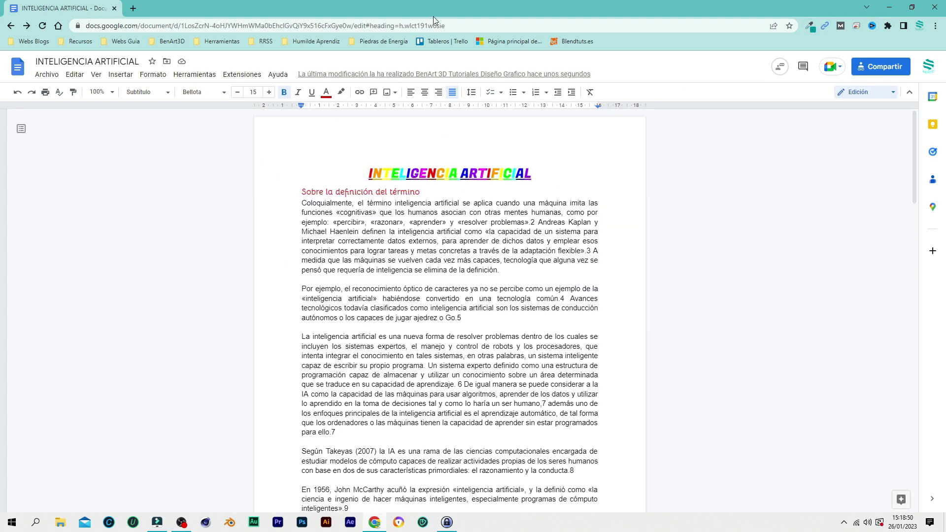
Uninstall Fun Text through Manage add-ons, confirm, and close the Marketplace window
left_click(250, 74)
mouse_move(262, 92)
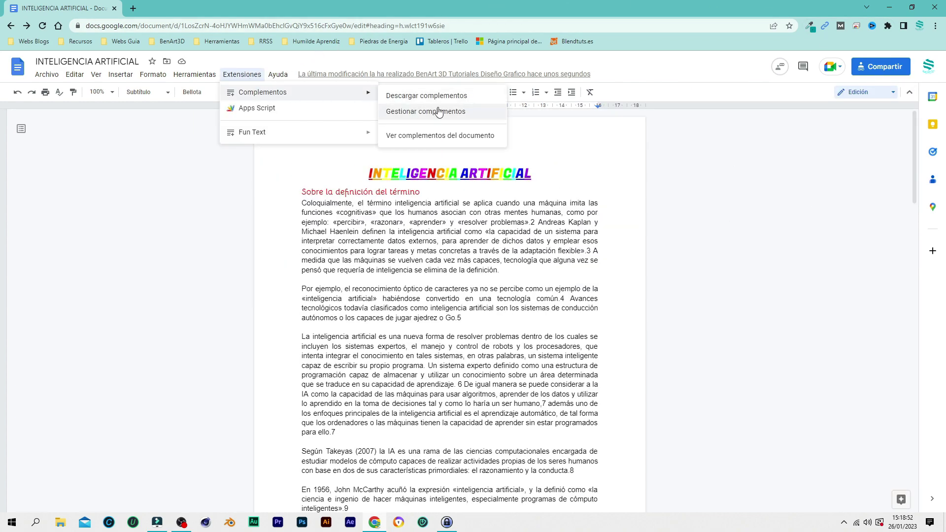
left_click(447, 112)
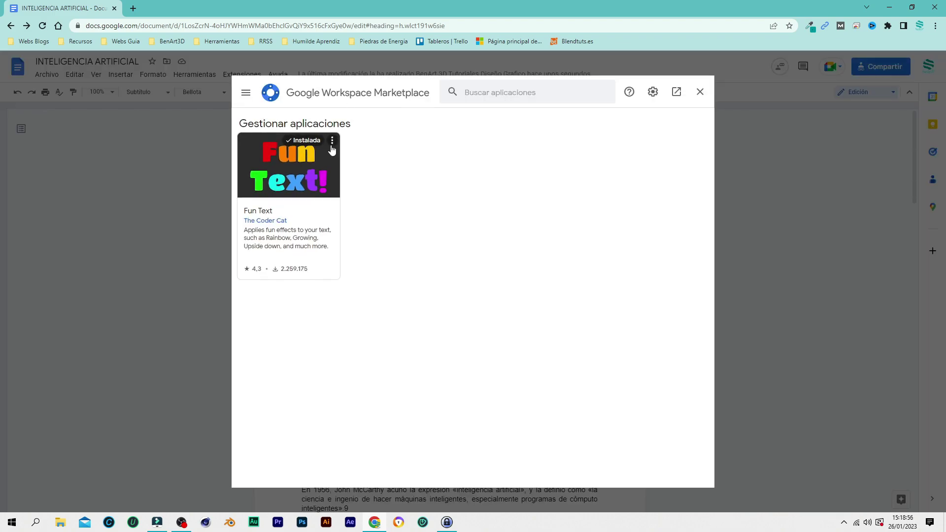
left_click(332, 143)
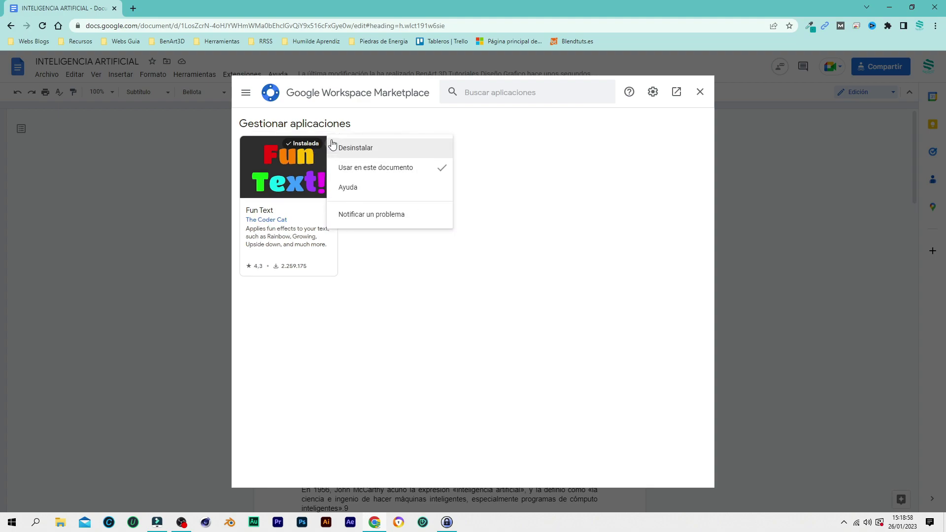
left_click(368, 152)
left_click(499, 325)
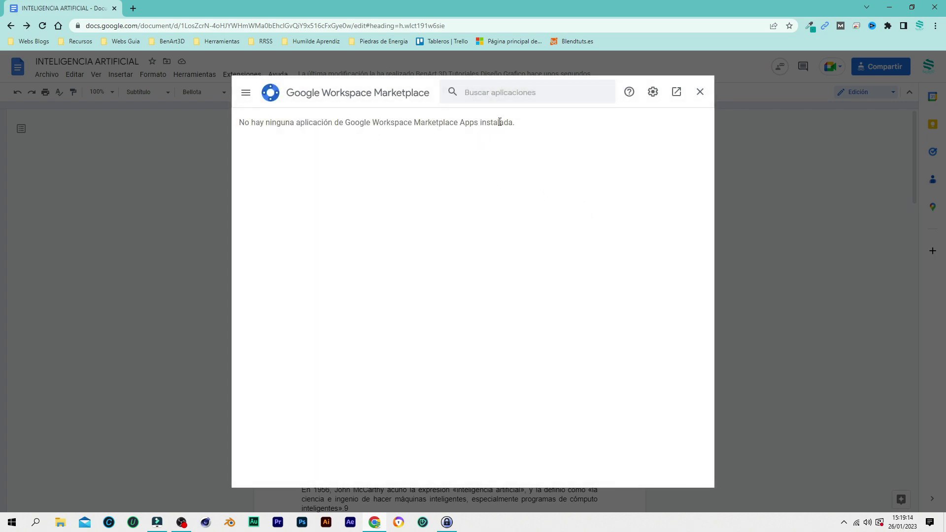
left_click(700, 91)
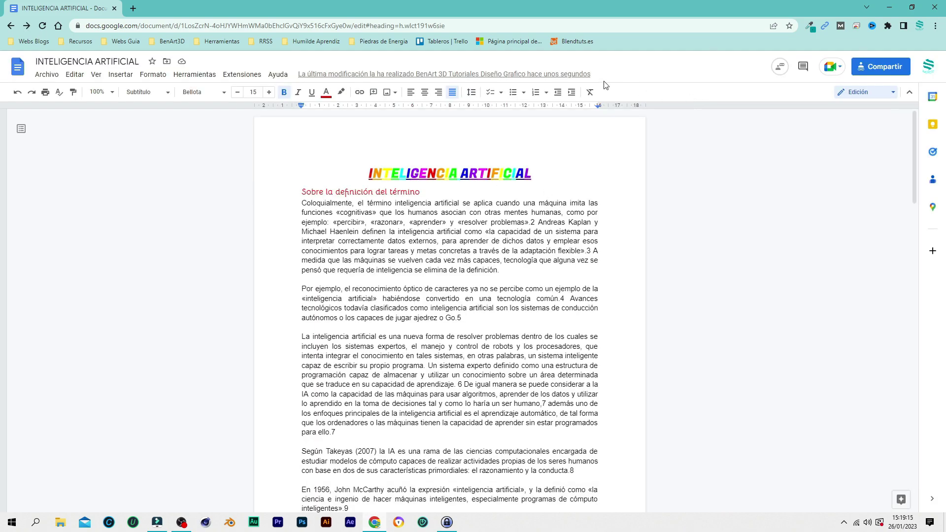
left_click(252, 76)
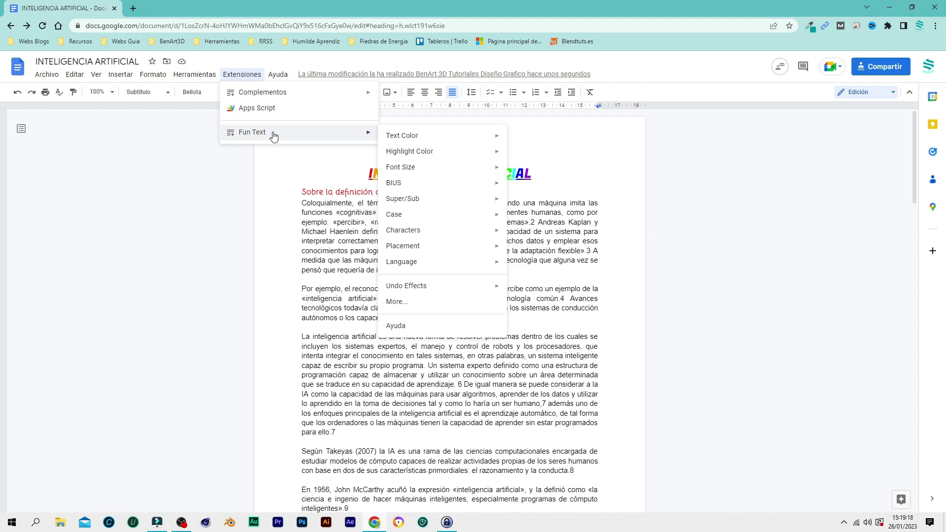
left_click(251, 76)
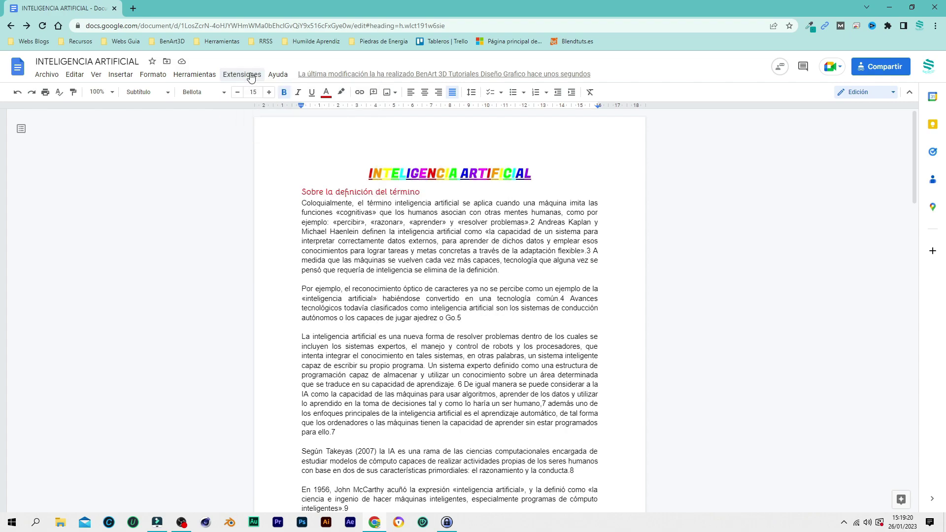
left_click(503, 384)
scroll(481, 322, "down", 4)
scroll(481, 323, "up", 4)
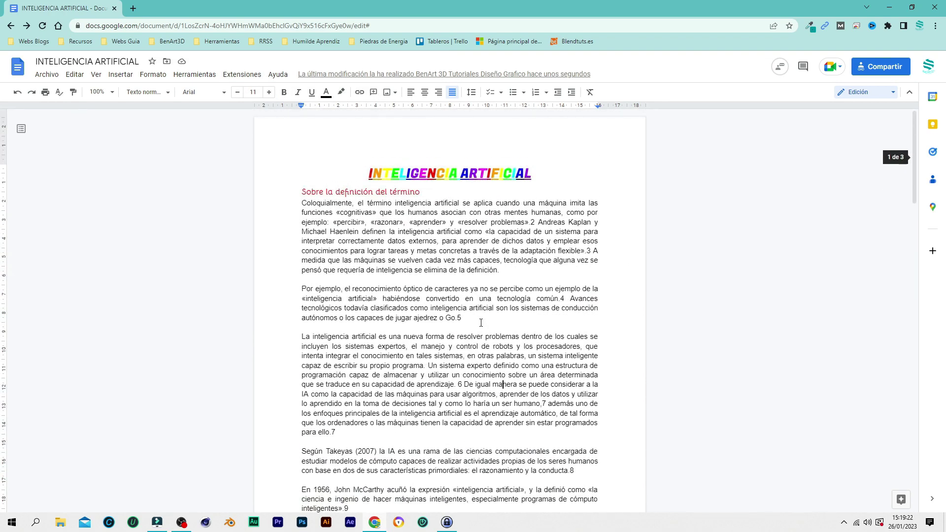
left_click(226, 81)
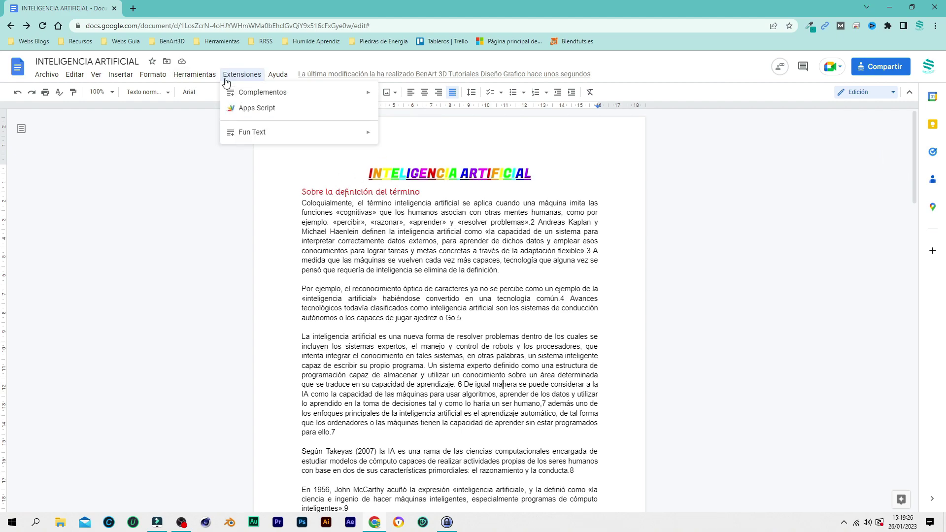
left_click(235, 81)
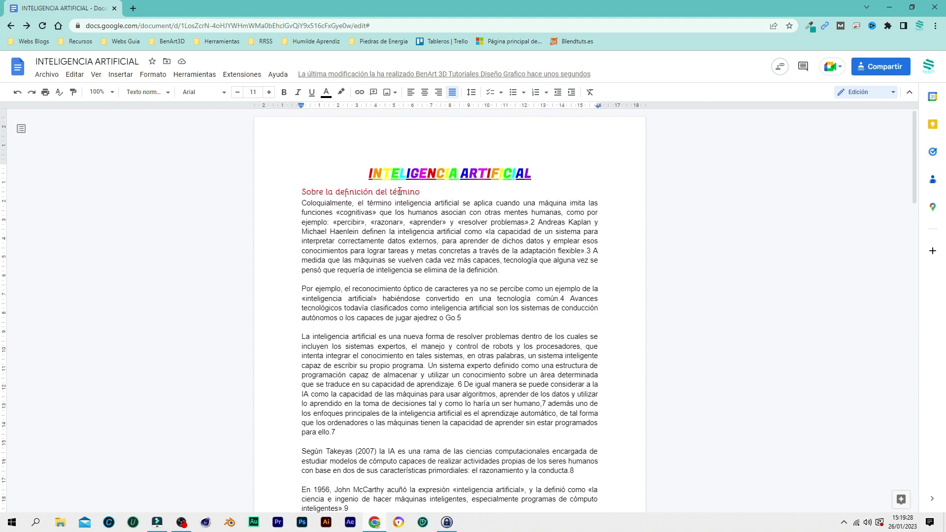
left_click_drag(370, 173, 529, 178)
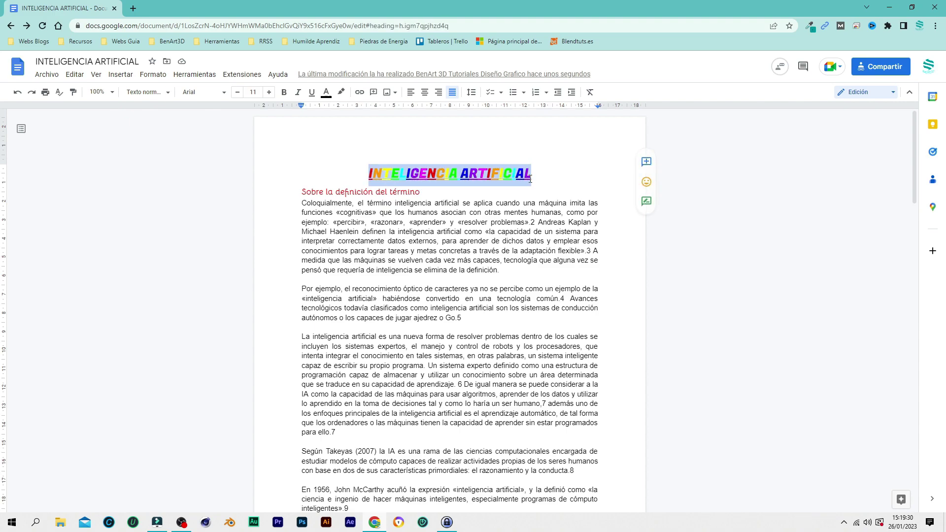
left_click(502, 302)
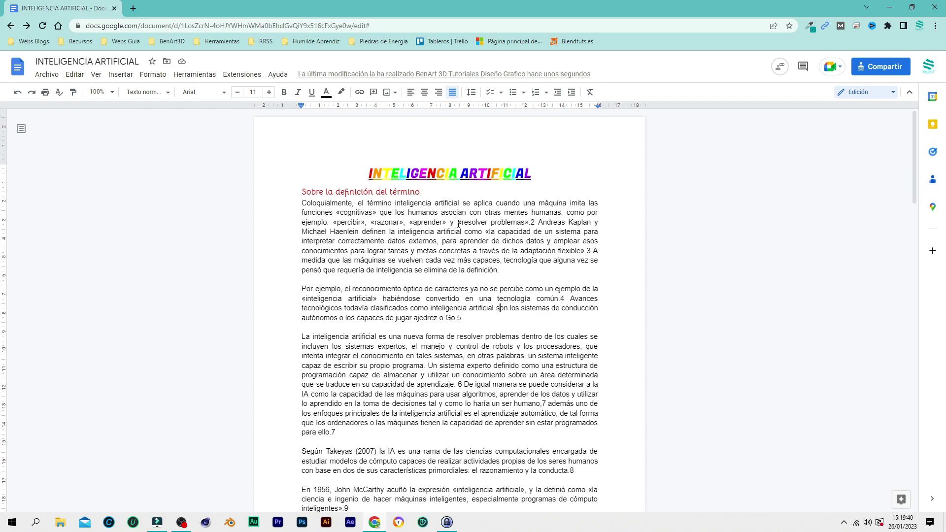
left_click_drag(458, 224, 528, 223)
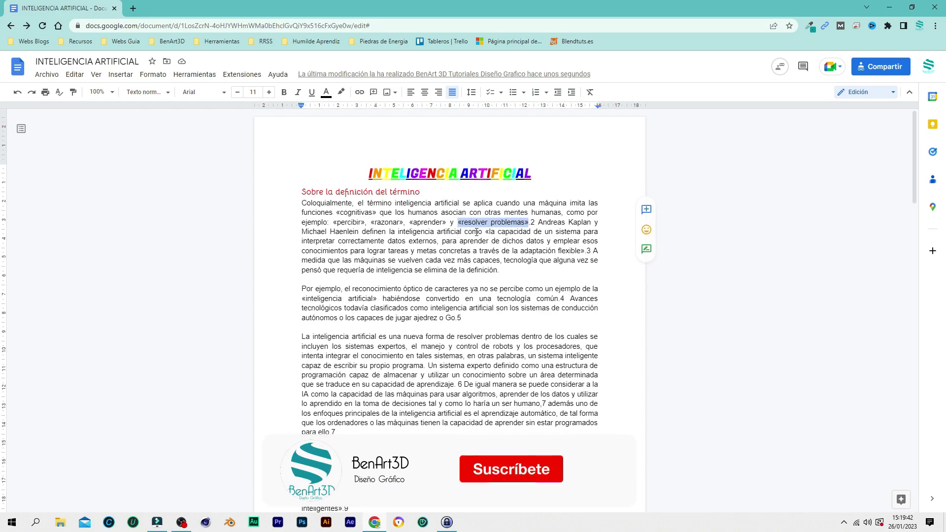
left_click(458, 223)
left_click_drag(458, 222, 529, 226)
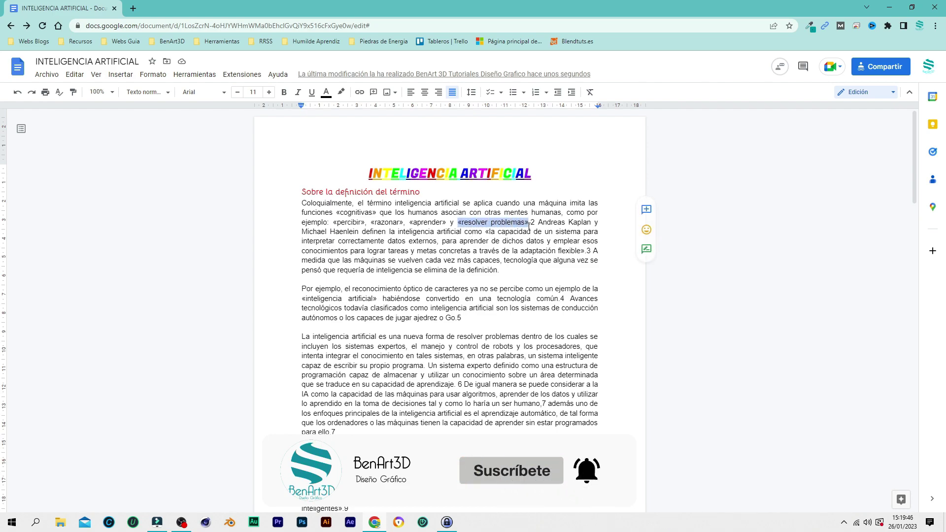
left_click(518, 225)
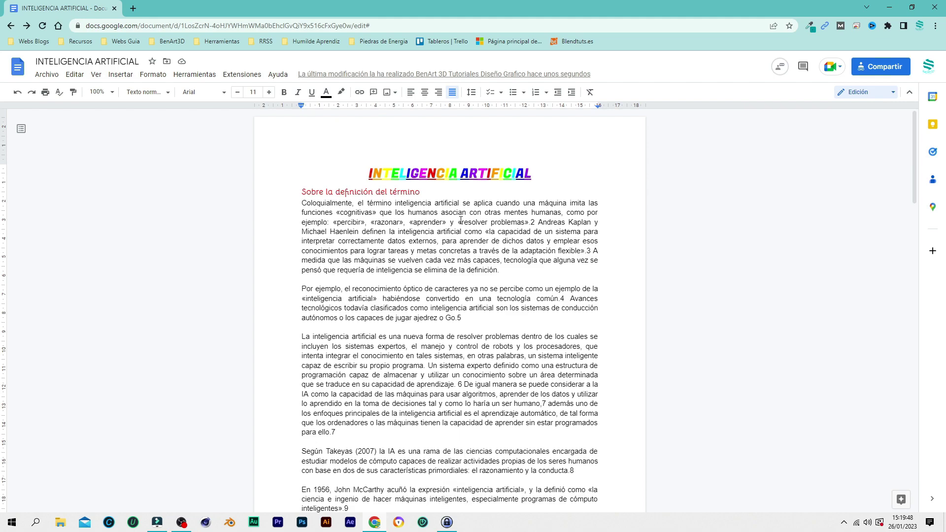
left_click_drag(458, 222, 492, 223)
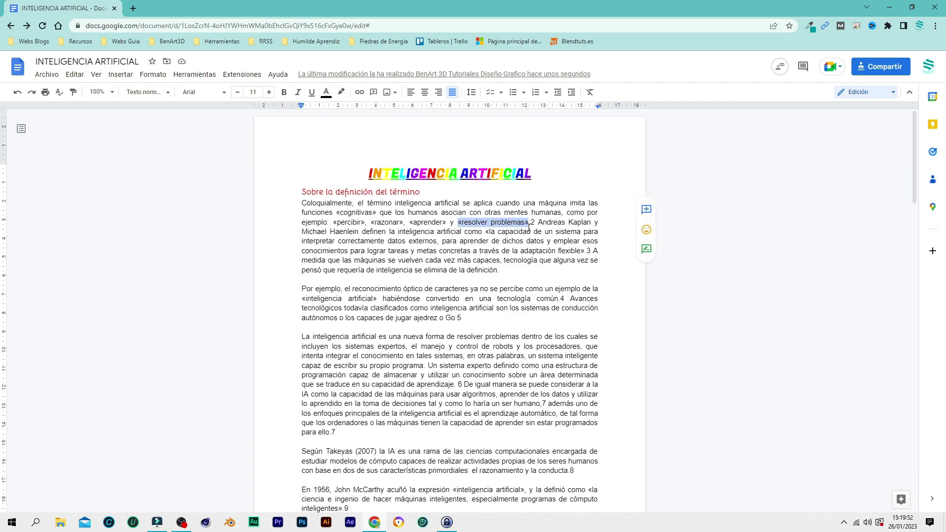
left_click(459, 225)
left_click_drag(458, 222, 530, 224)
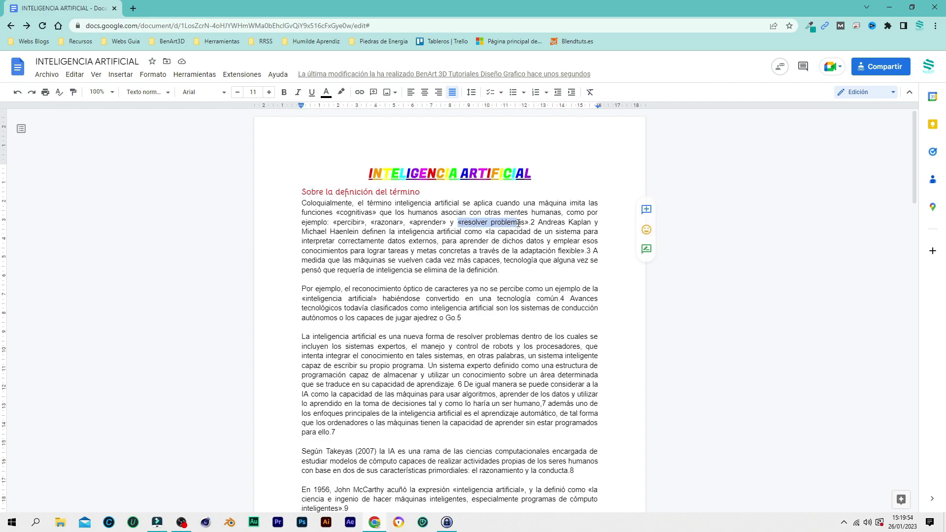